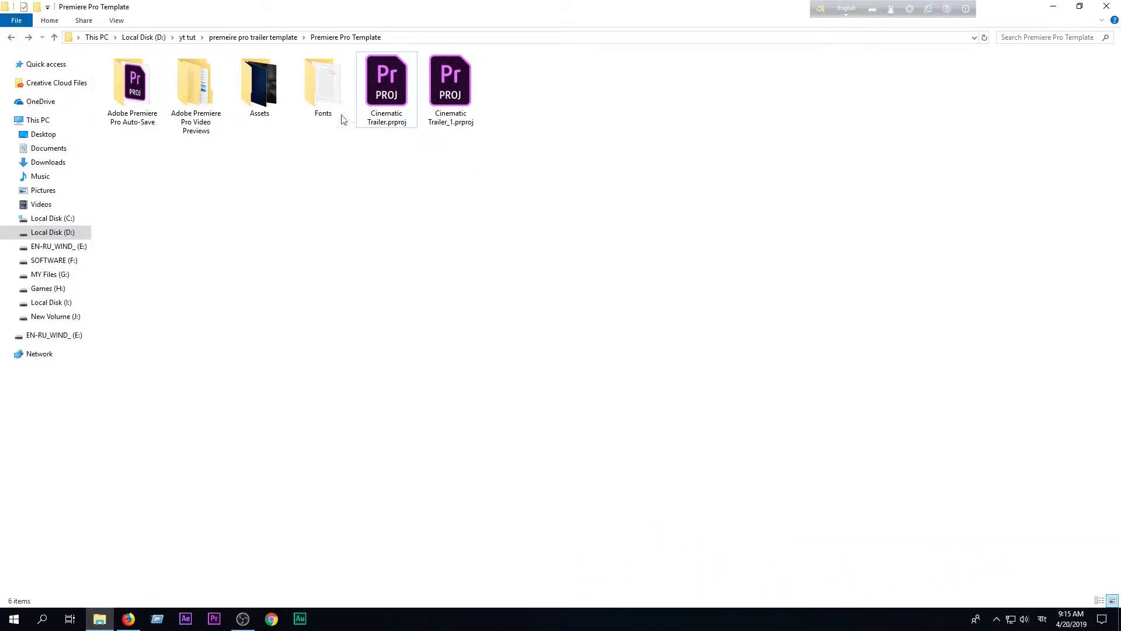
- Review the Assets videos and the Montserrat Font Link.txt, then open Cinematic Trailer_1.prproj
double_click(260, 92)
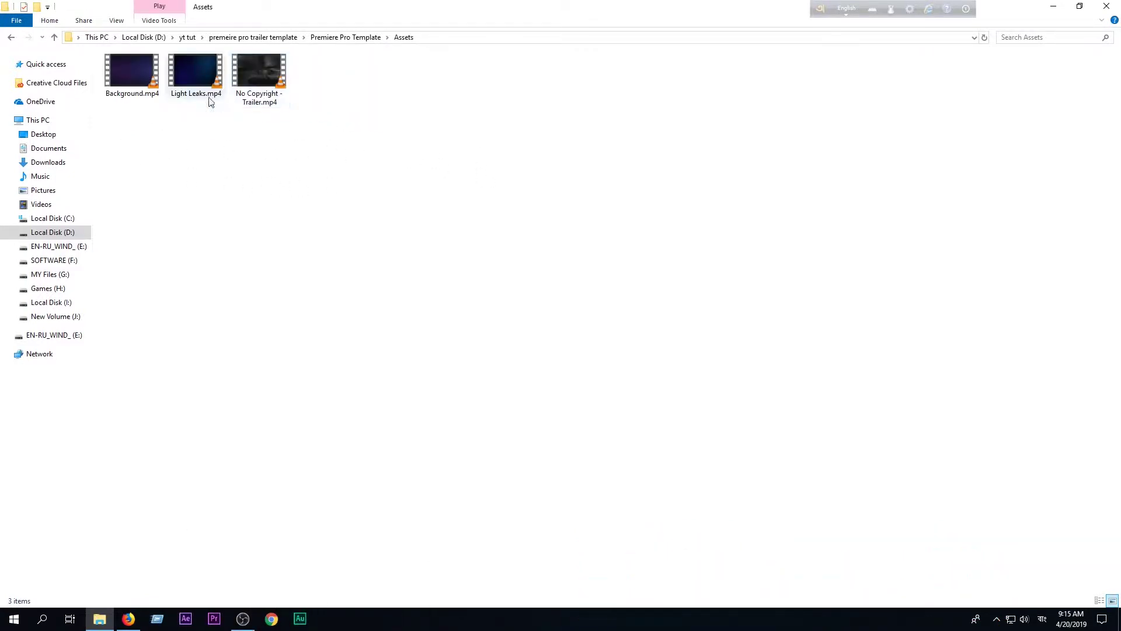
click(12, 37)
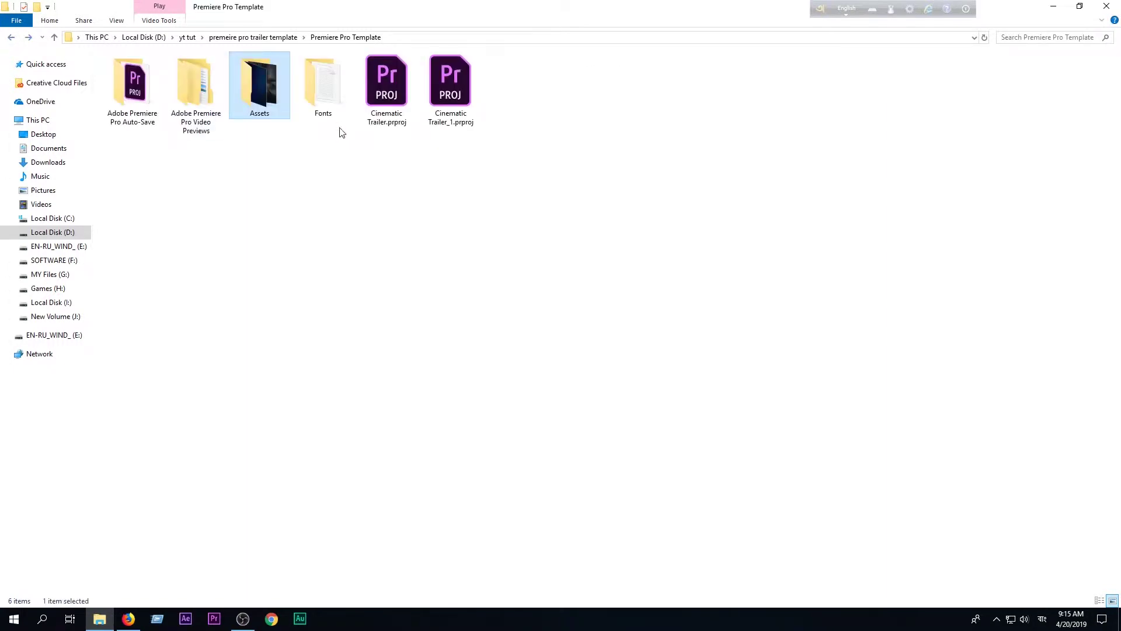
double_click(321, 83)
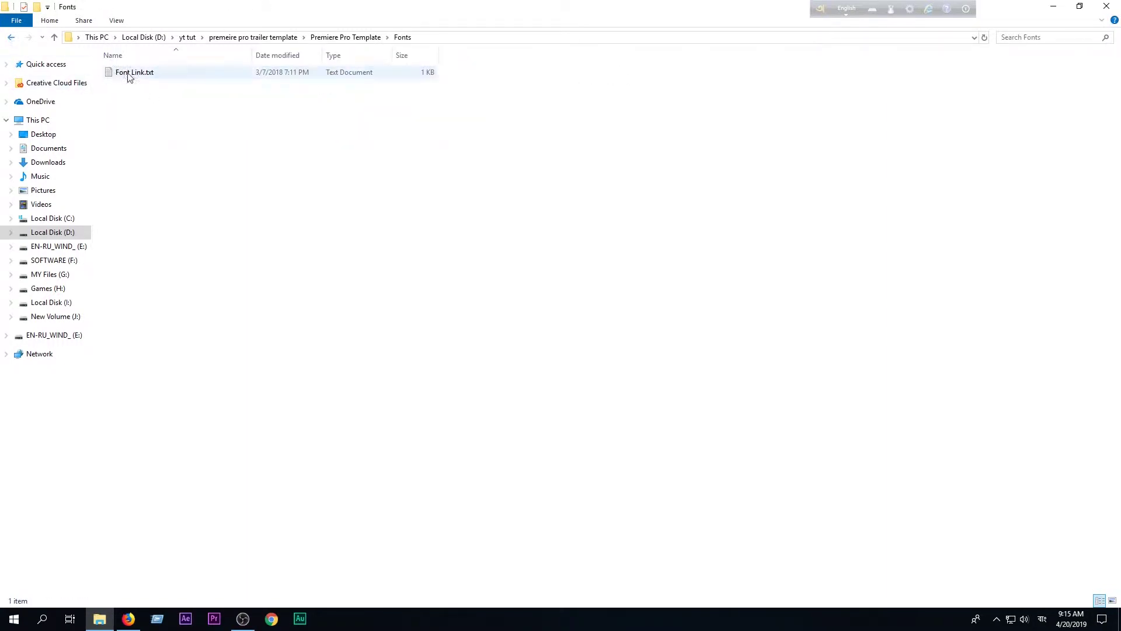
double_click(134, 73)
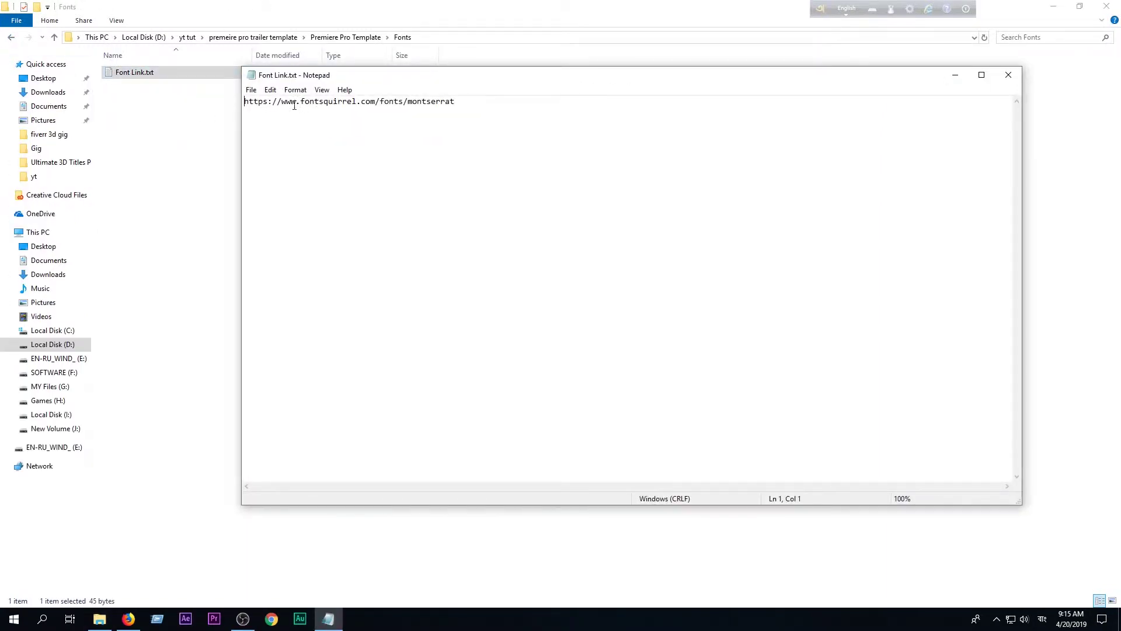
click(1008, 75)
key(alt+Left)
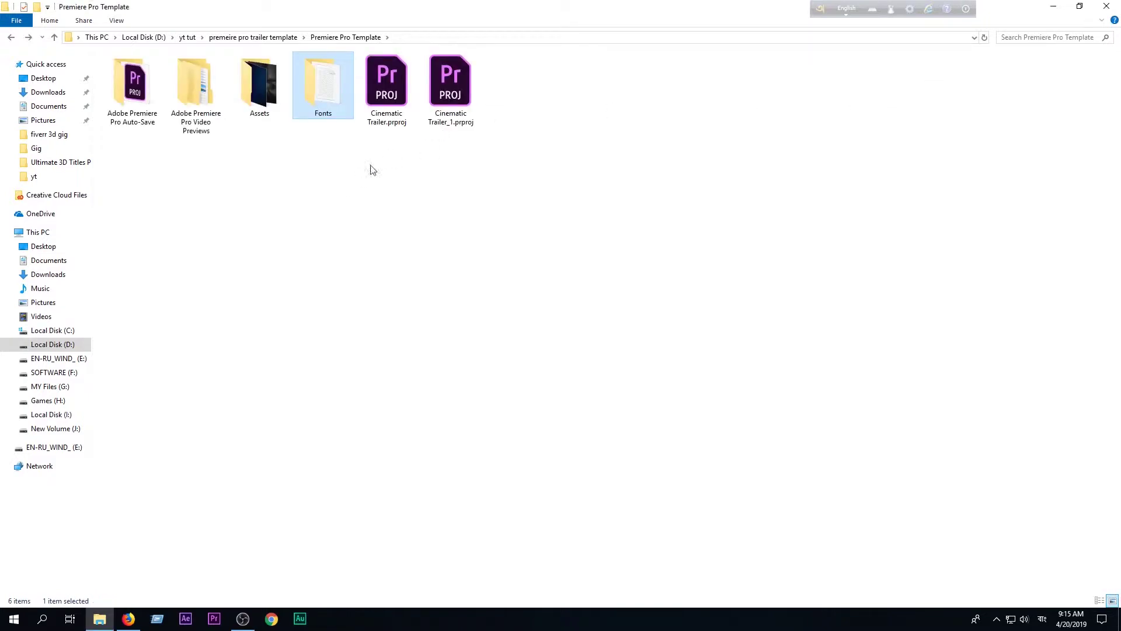
double_click(472, 109)
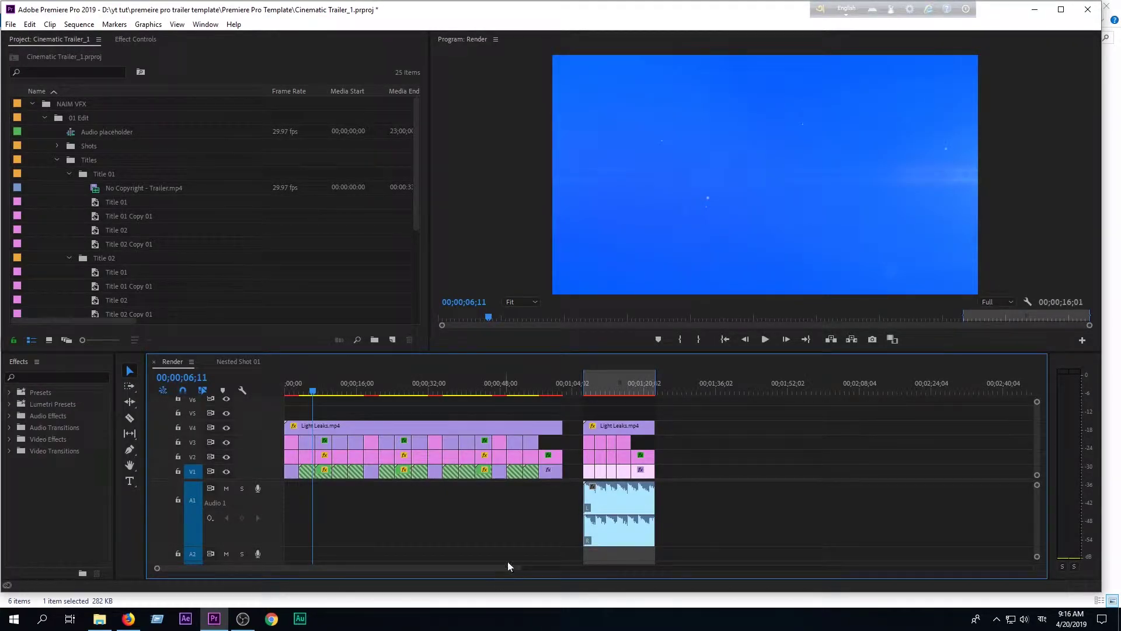
- Widen the Program monitor by narrowing the project panel, and zoom the timeline in
drag(508, 565, 626, 567)
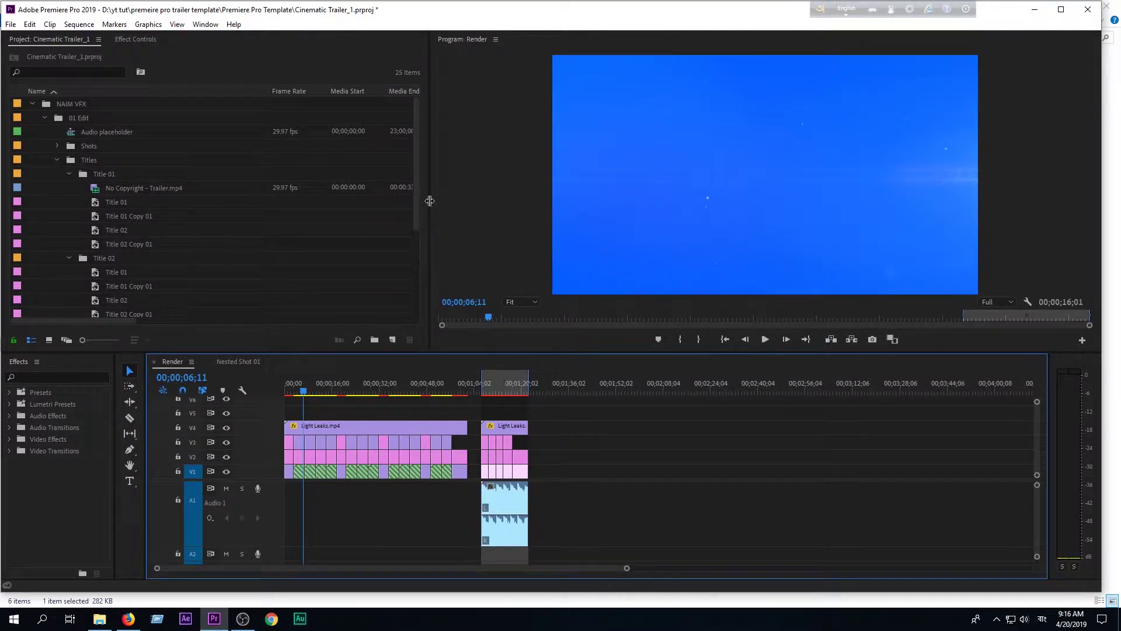
drag(429, 200, 229, 200)
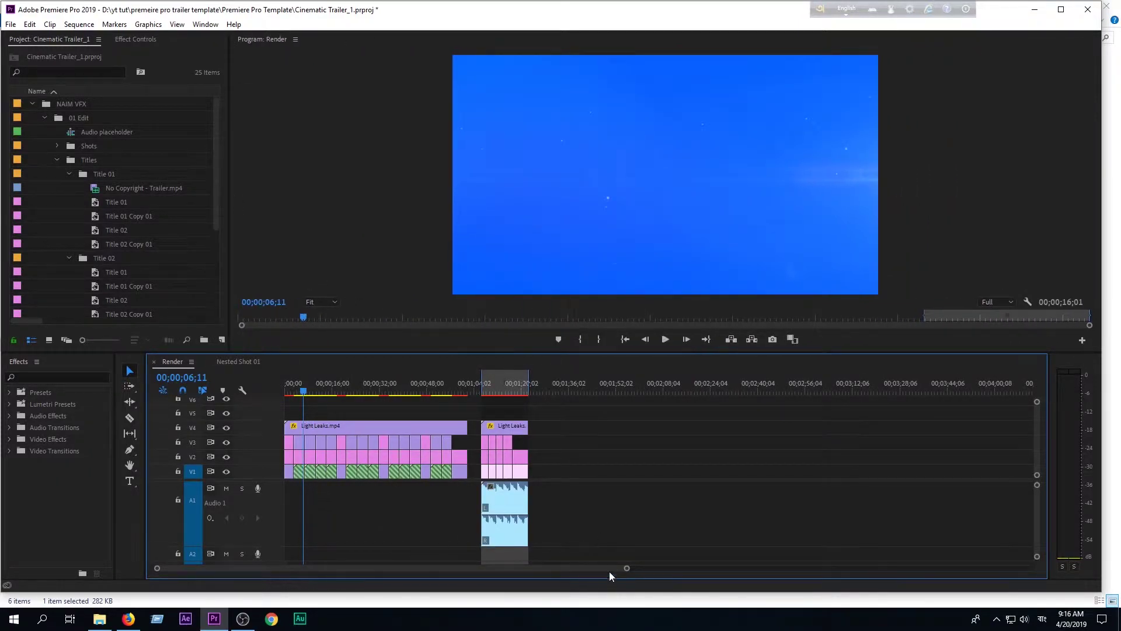
drag(626, 568, 448, 568)
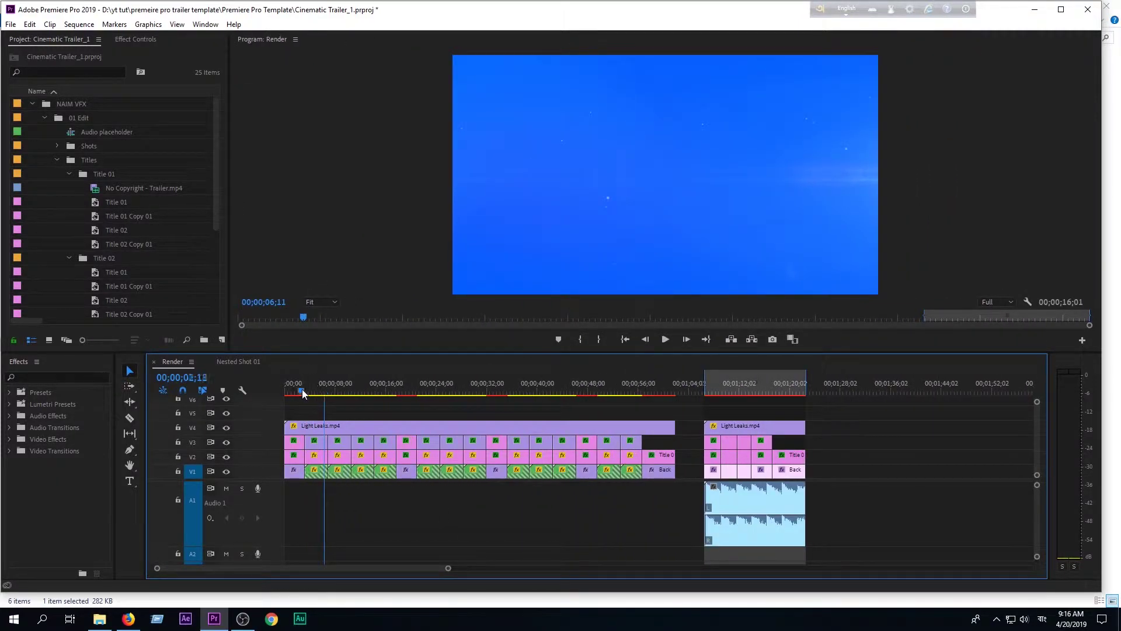
- Scrub the ruler to preview the EASY TO EDIT and NAIM VFX titles, ending at 00;01;07;17
mouse_move(303, 394)
mouse_down()
mouse_move(293, 393)
mouse_move(391, 391)
mouse_up()
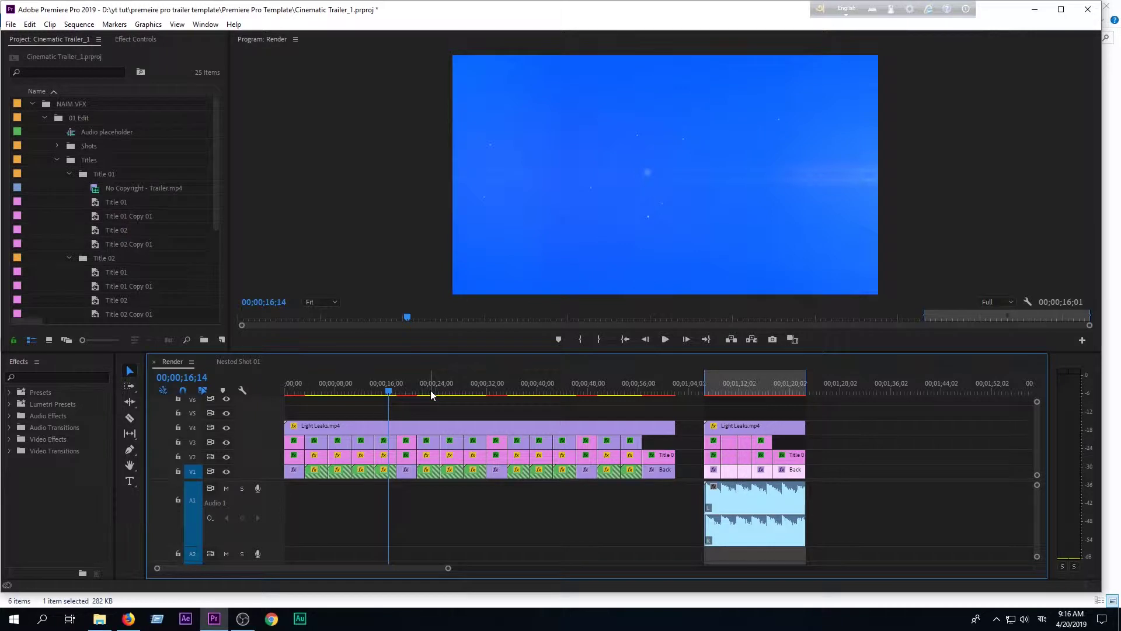
click(432, 395)
click(403, 390)
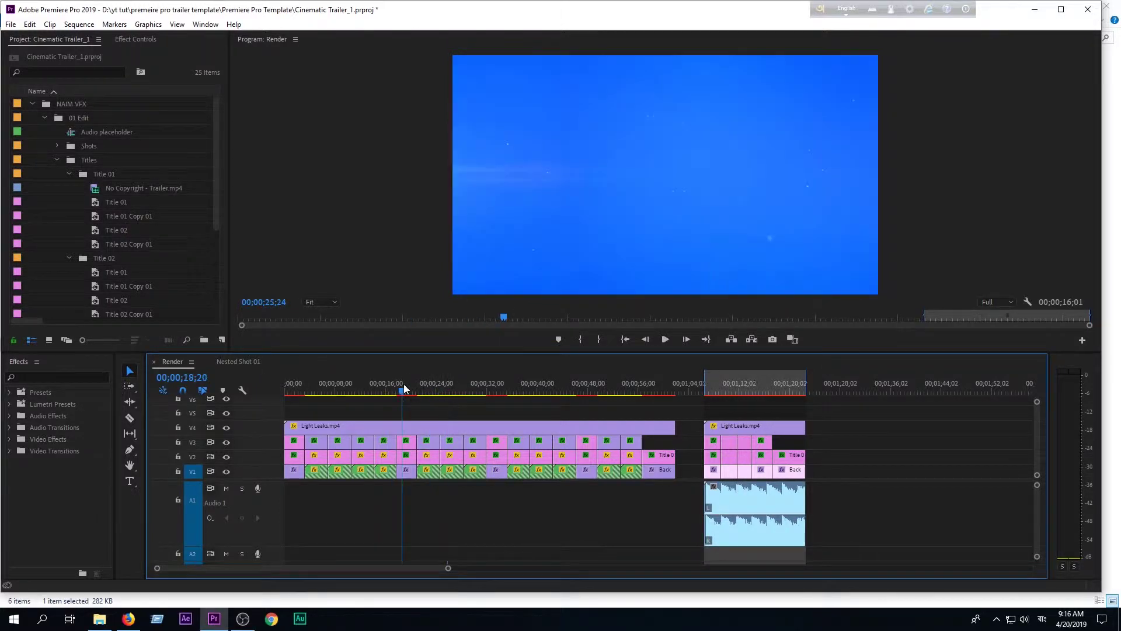
click(498, 390)
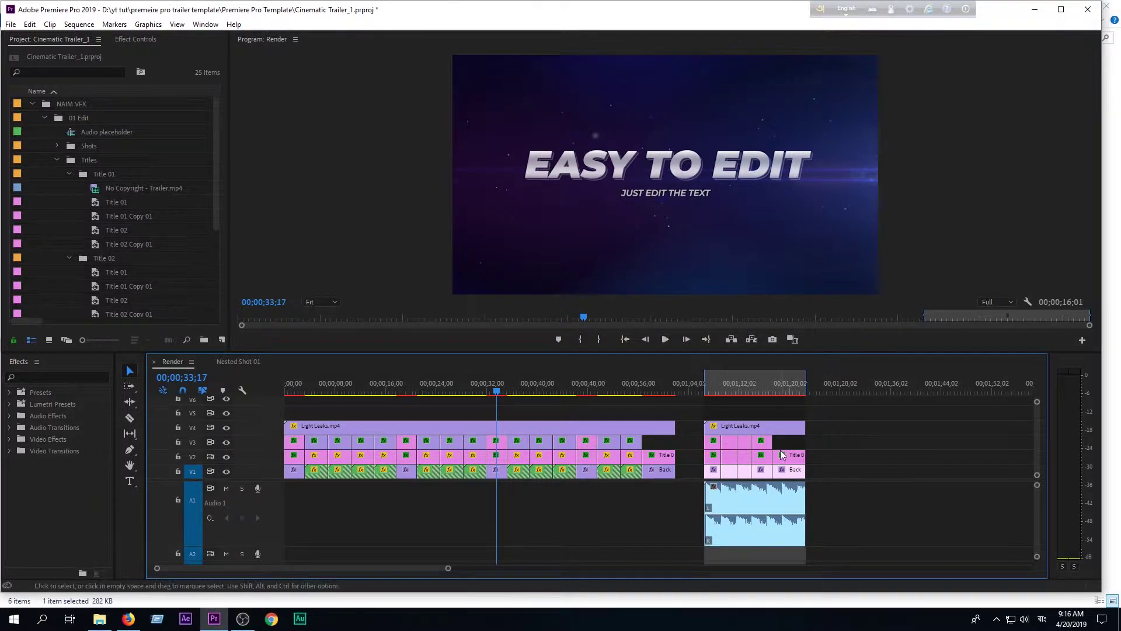
click(716, 384)
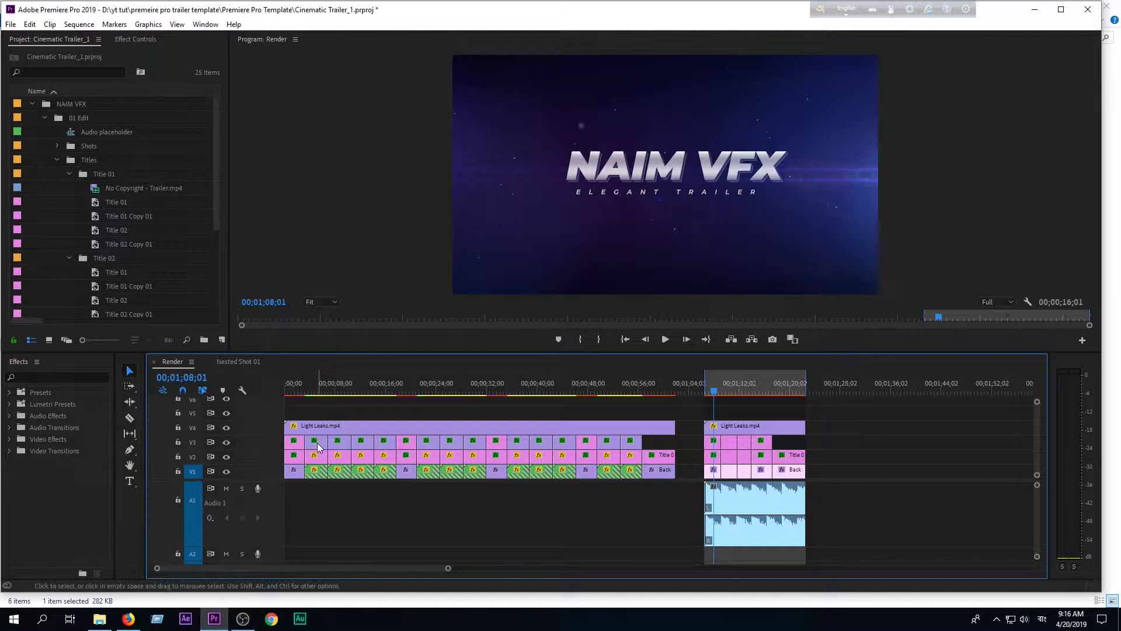
click(320, 389)
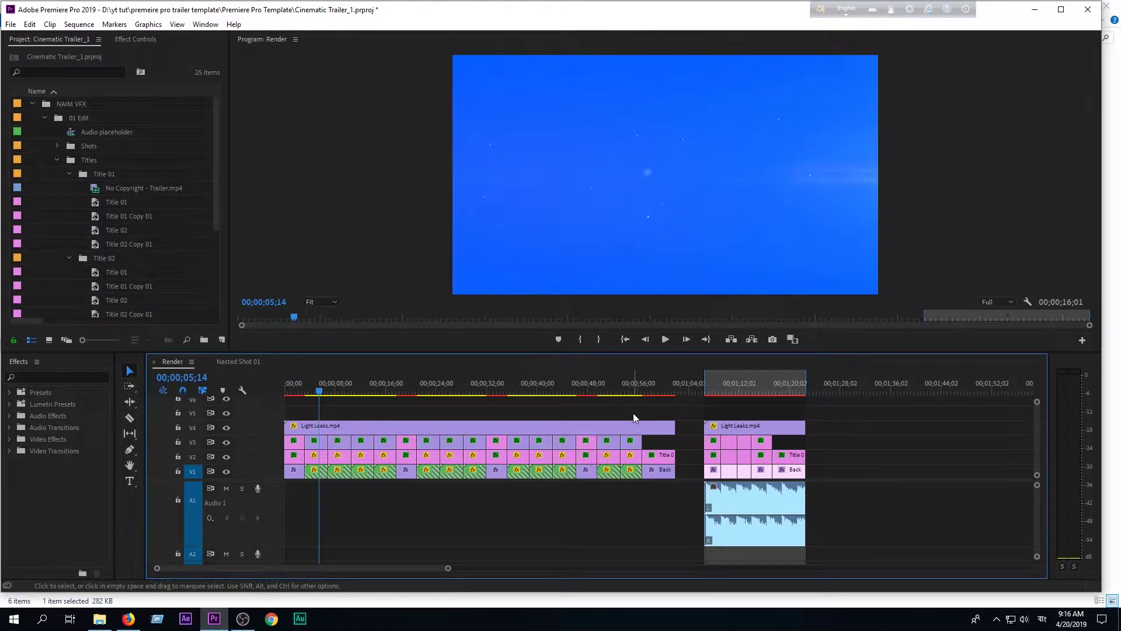
click(711, 389)
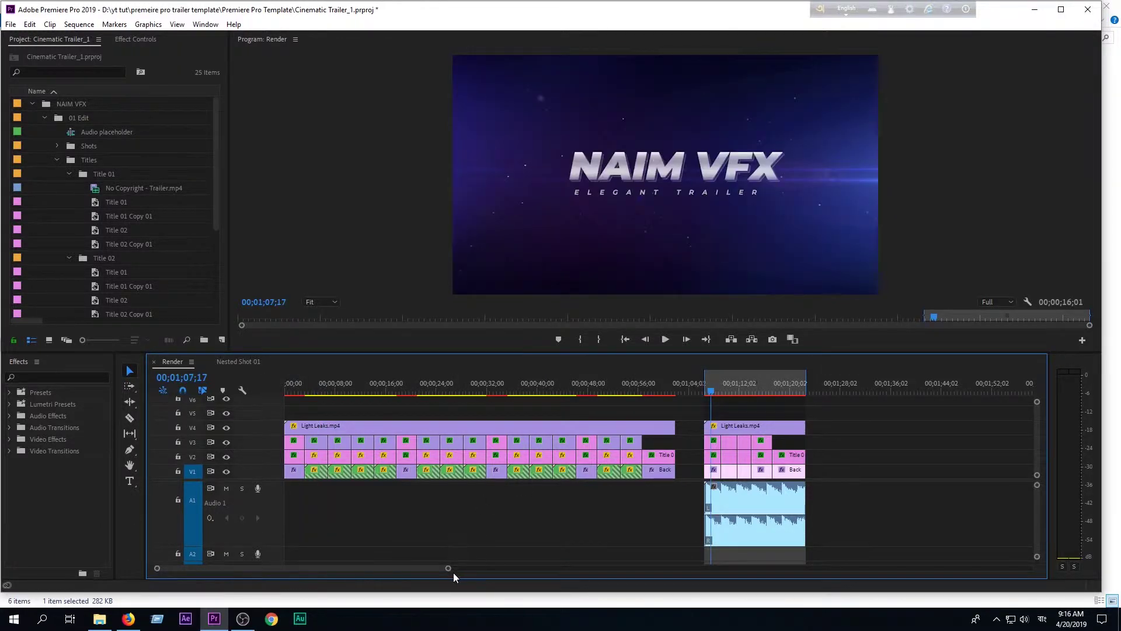
drag(449, 570, 279, 569)
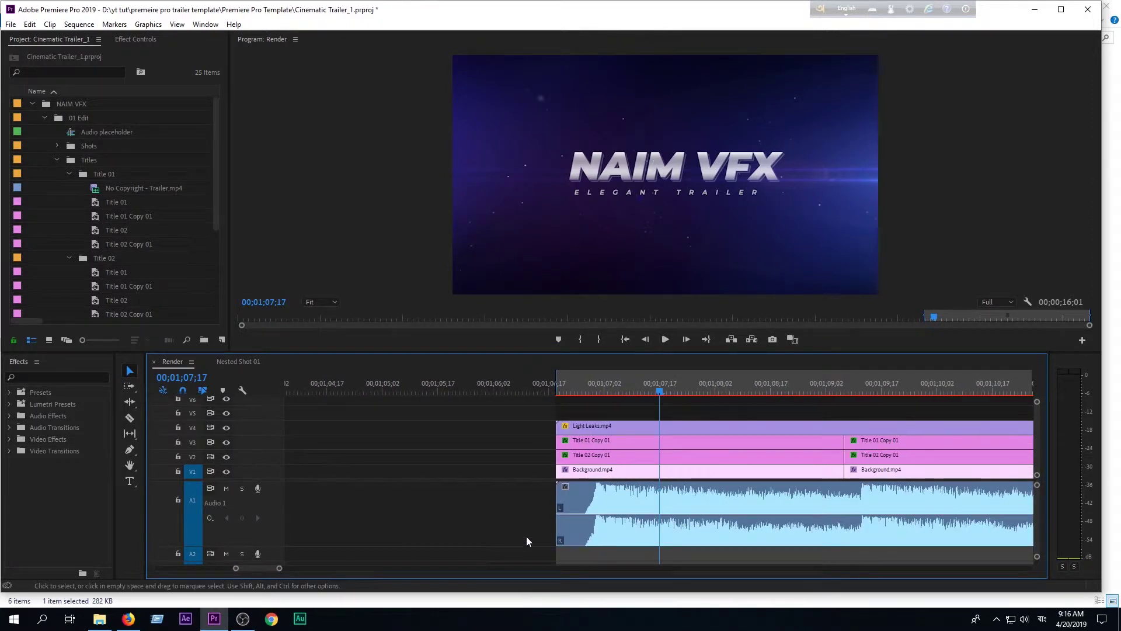
click(602, 445)
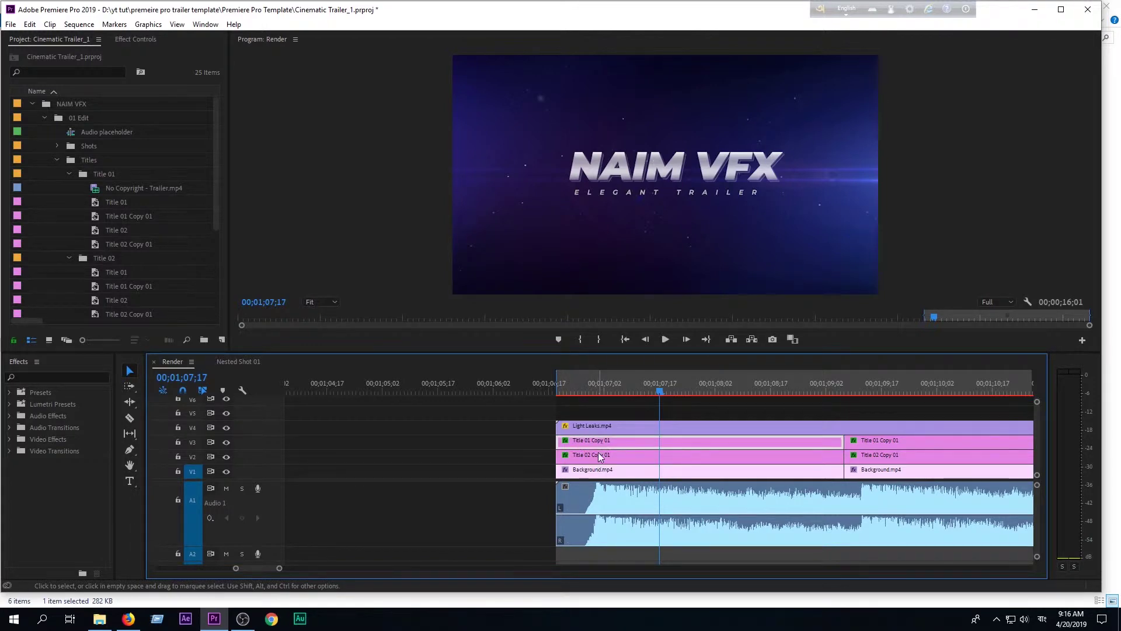
click(599, 455)
click(591, 442)
click(226, 443)
click(226, 443)
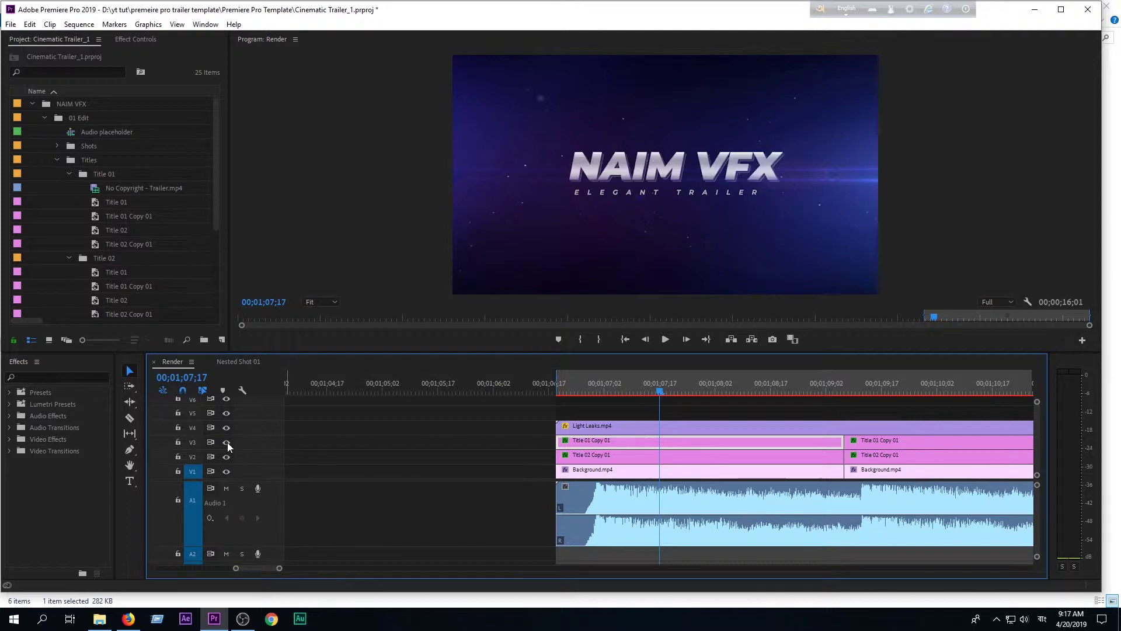
click(227, 443)
click(226, 443)
click(226, 457)
click(619, 429)
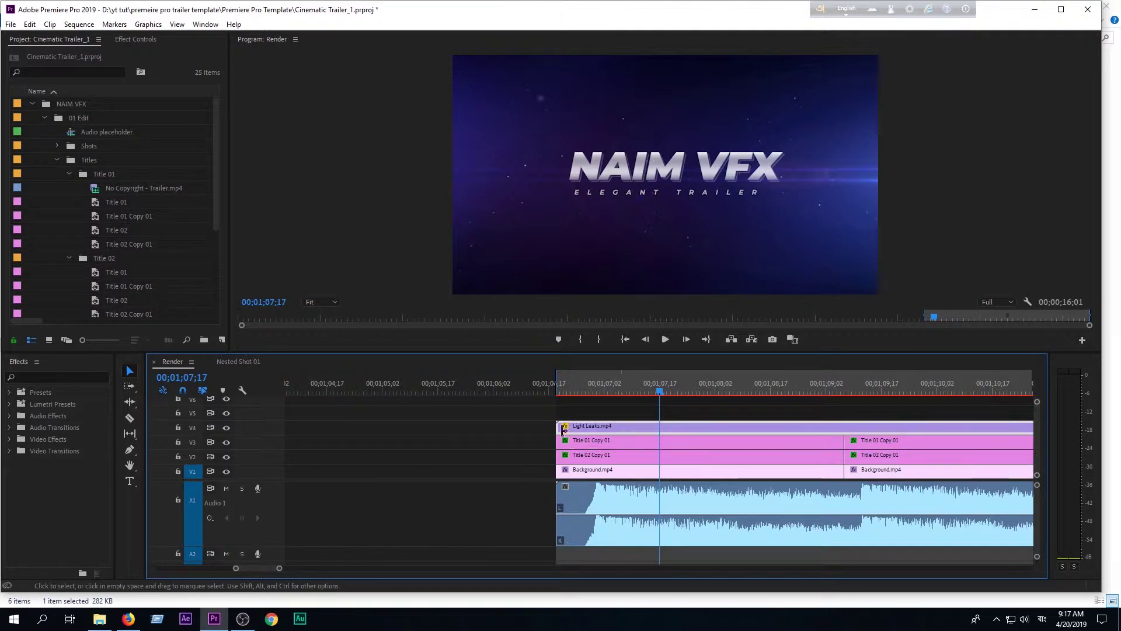
click(227, 429)
click(227, 429)
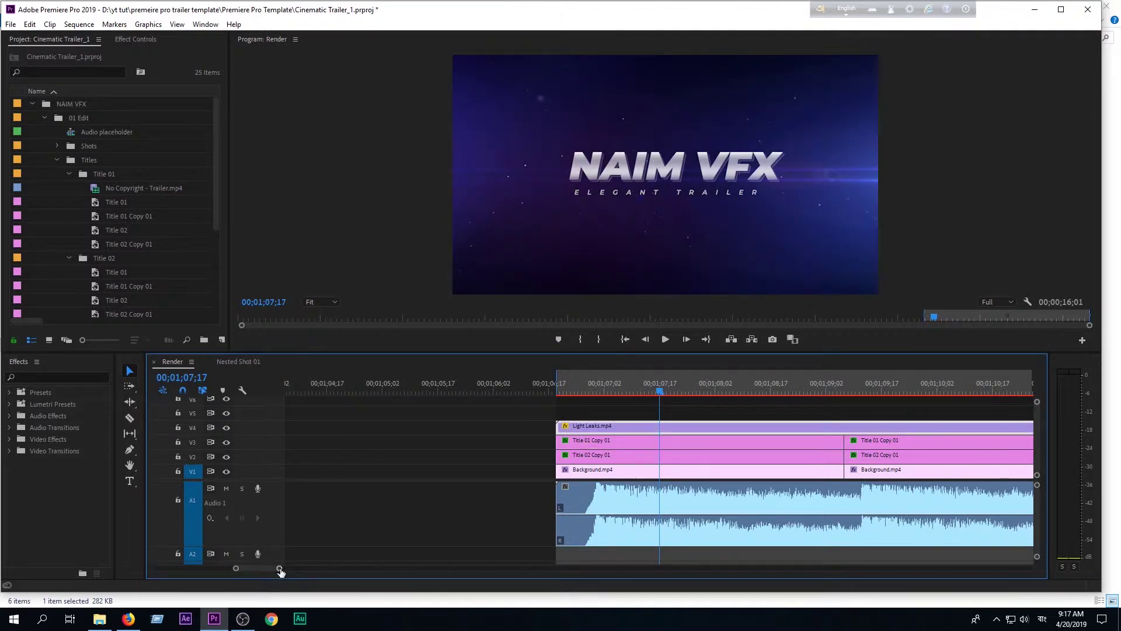
mouse_move(280, 572)
mouse_down()
mouse_move(328, 574)
mouse_move(310, 571)
mouse_up()
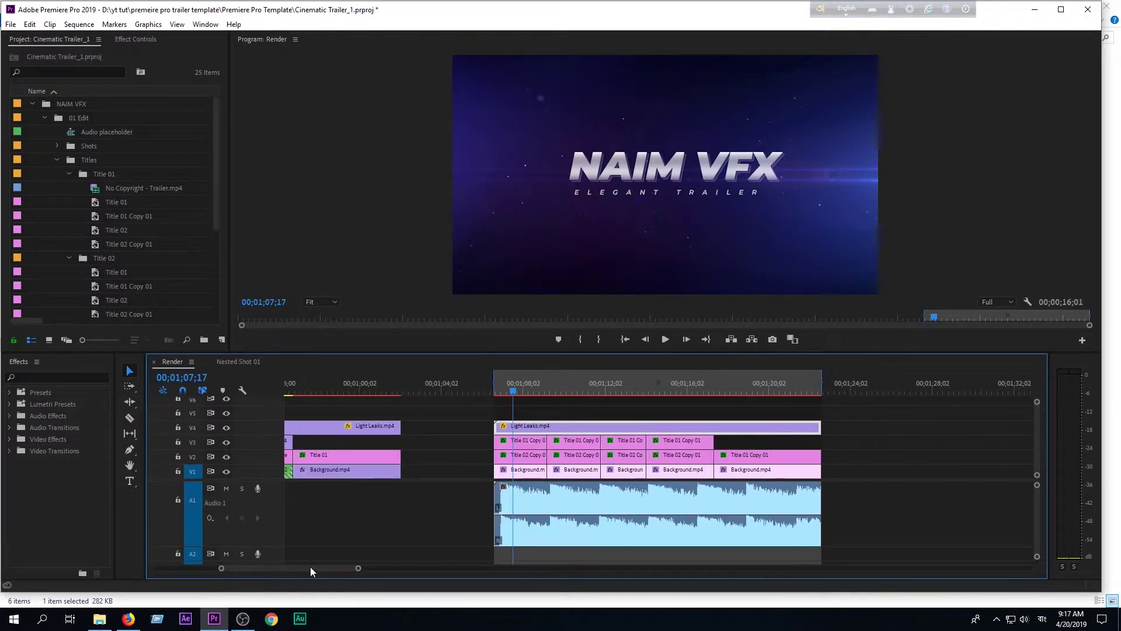
click(574, 392)
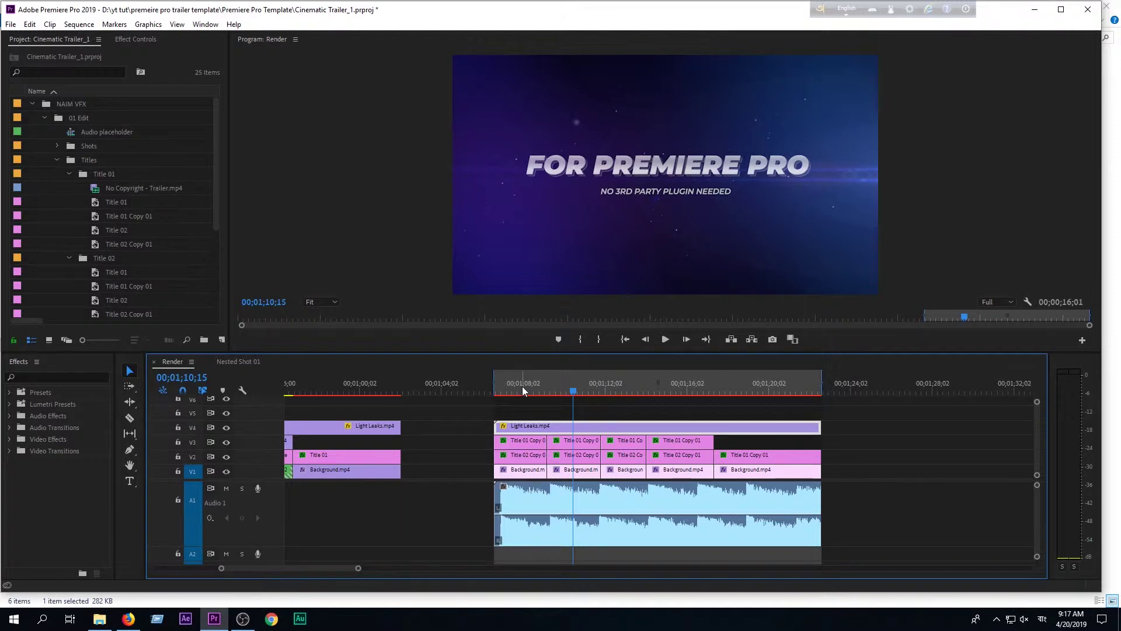
click(522, 389)
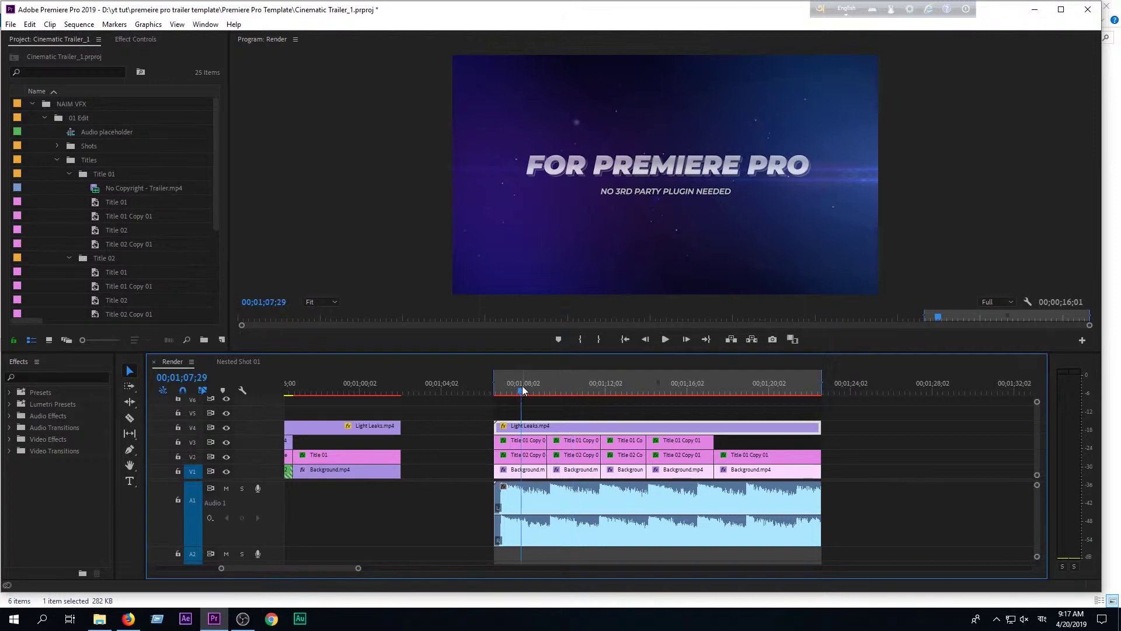
- In the Legacy Title editor, replace the NAIM VFX text with 'title intro 1'
double_click(523, 444)
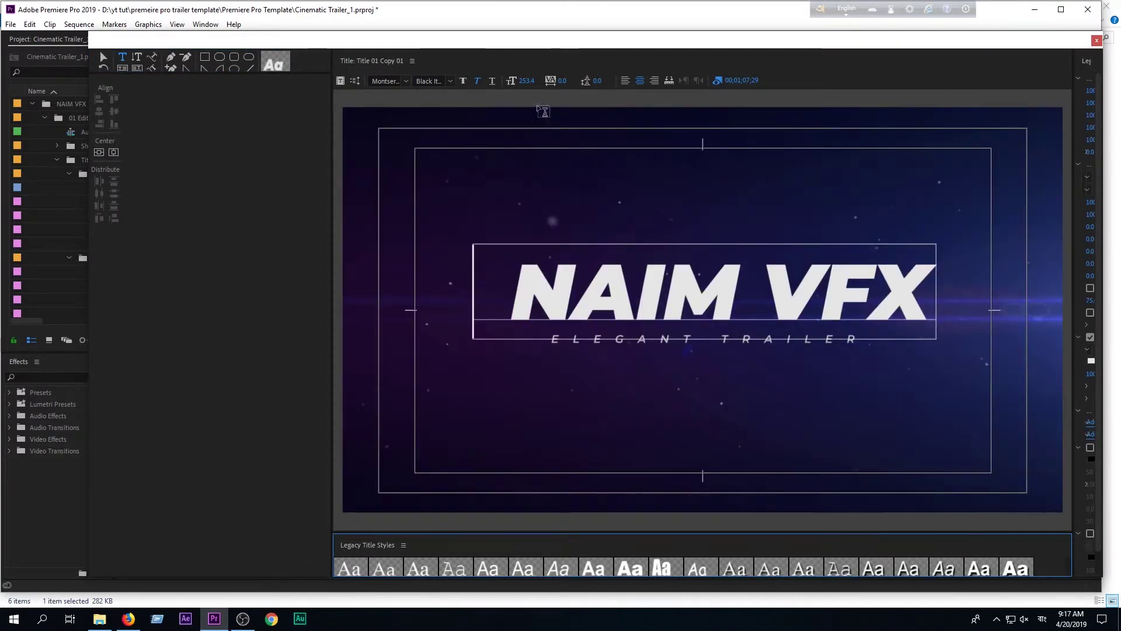
drag(522, 44, 474, 26)
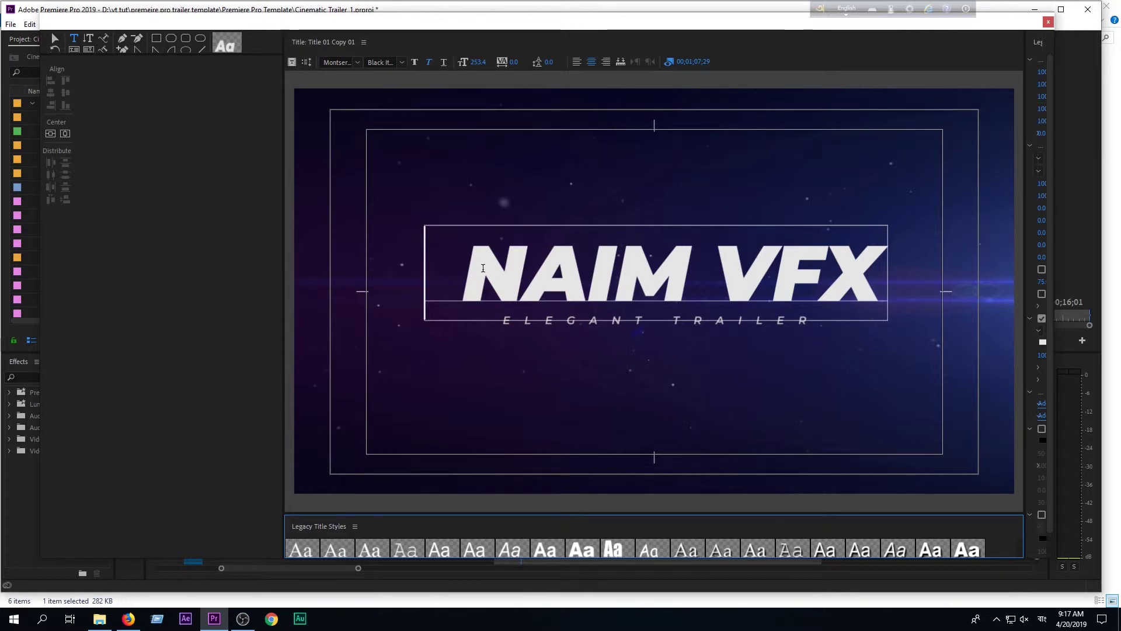
click(472, 258)
key(ctrl+a)
text(t)
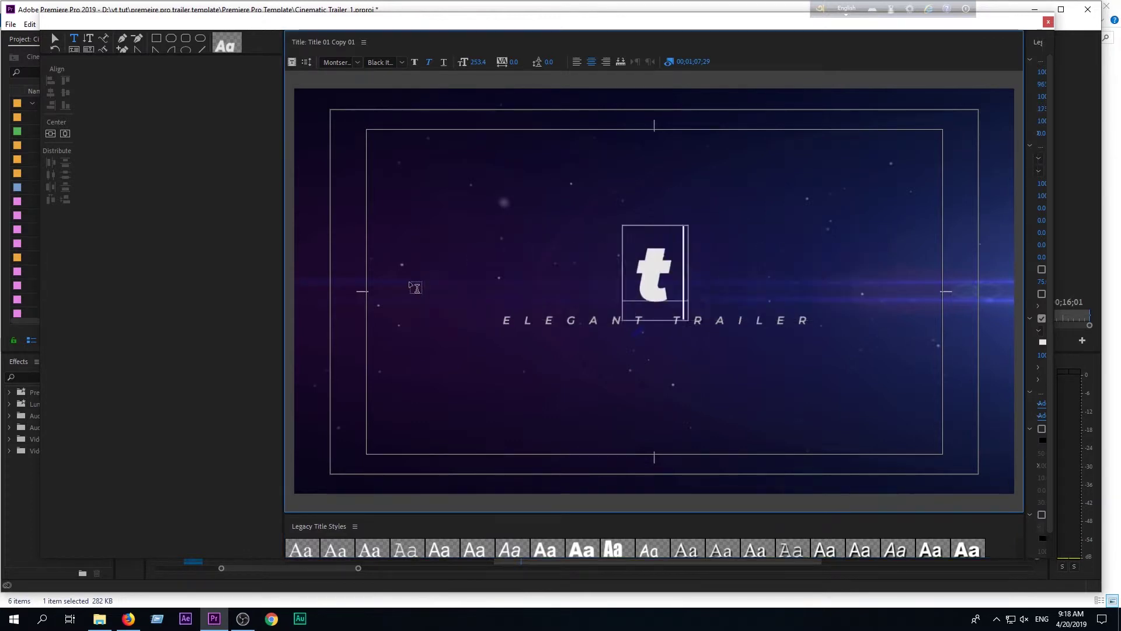
text(itle)
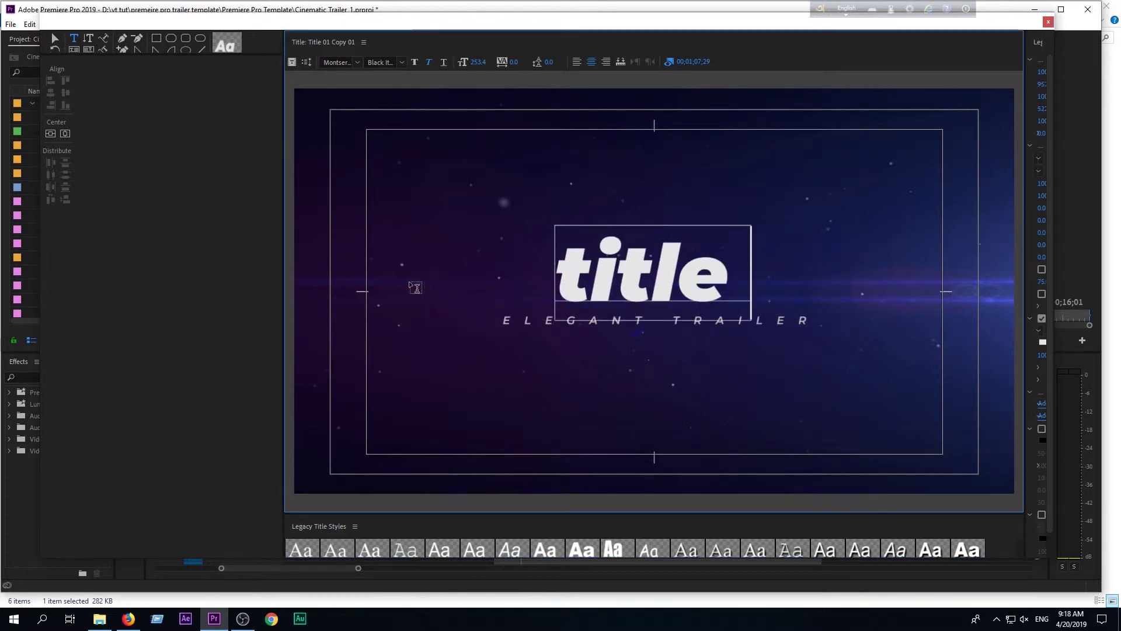
text( intro 1)
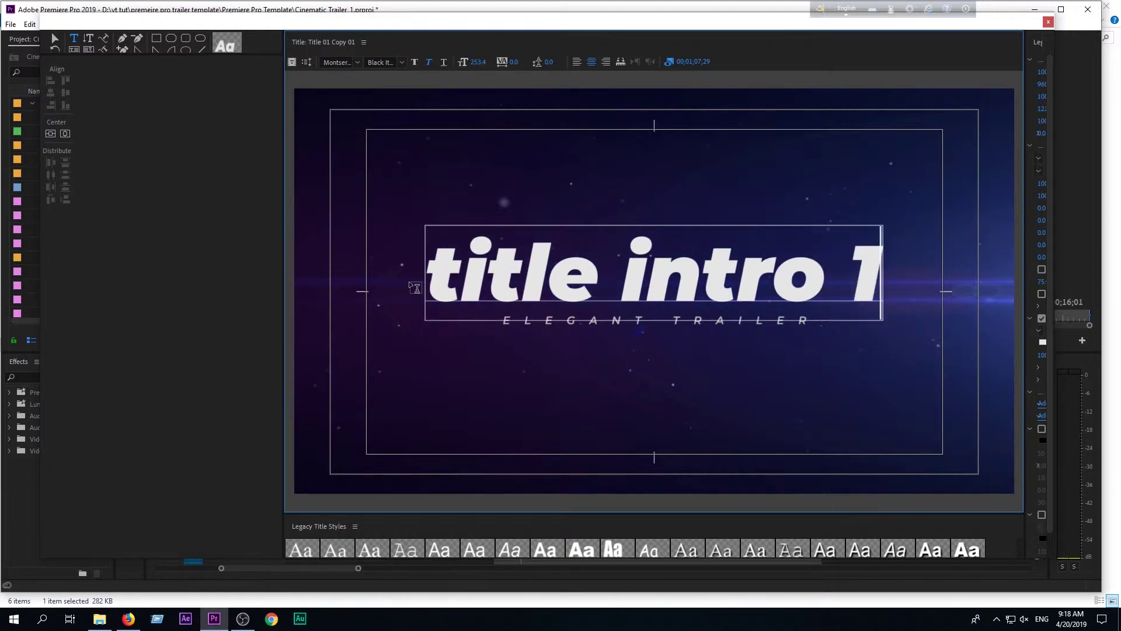
- Select the 'title intro 1' text box, close the titler and select the Title 02 Copy clip
click(55, 40)
click(459, 248)
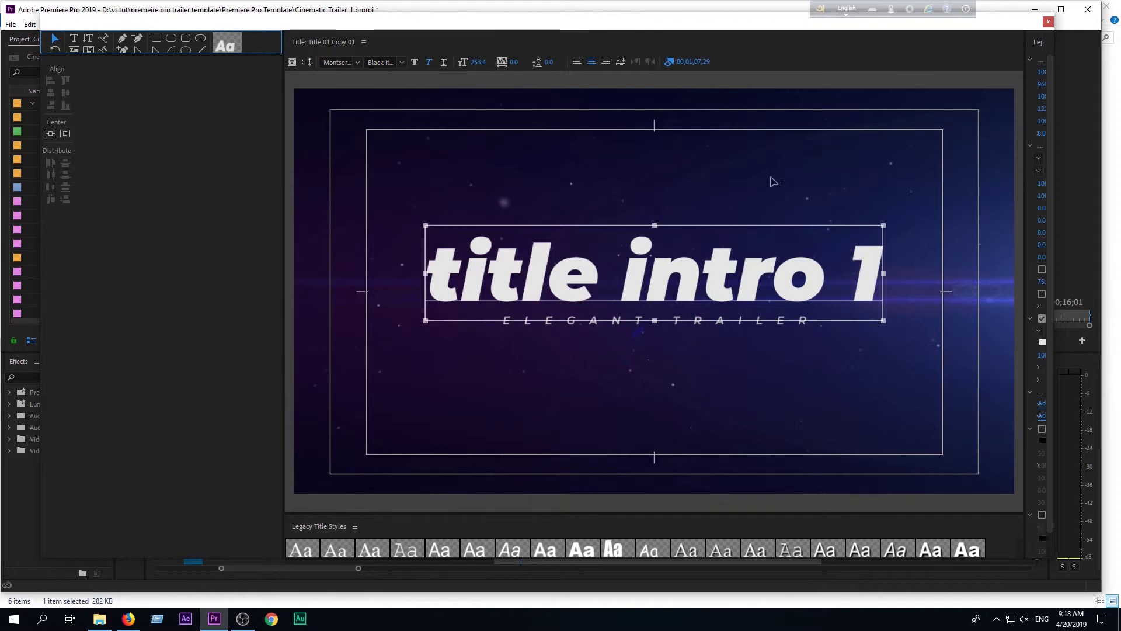
click(1049, 24)
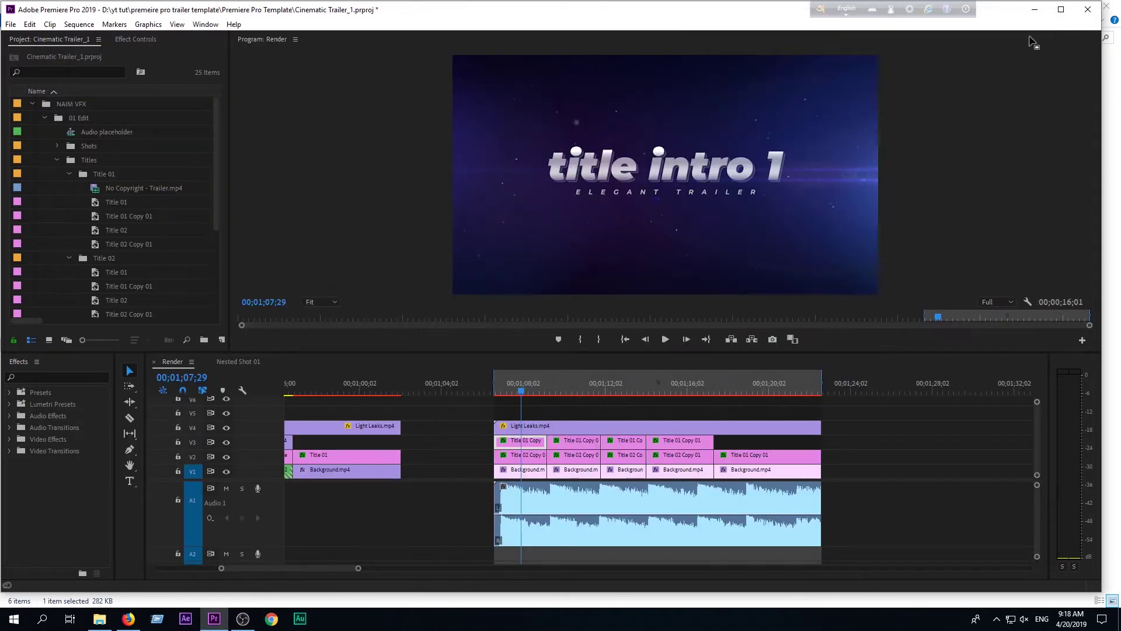
click(526, 460)
- Replace ELEGANT with capitalised CINEMATIC in the Title 02 Copy subtitle
double_click(525, 460)
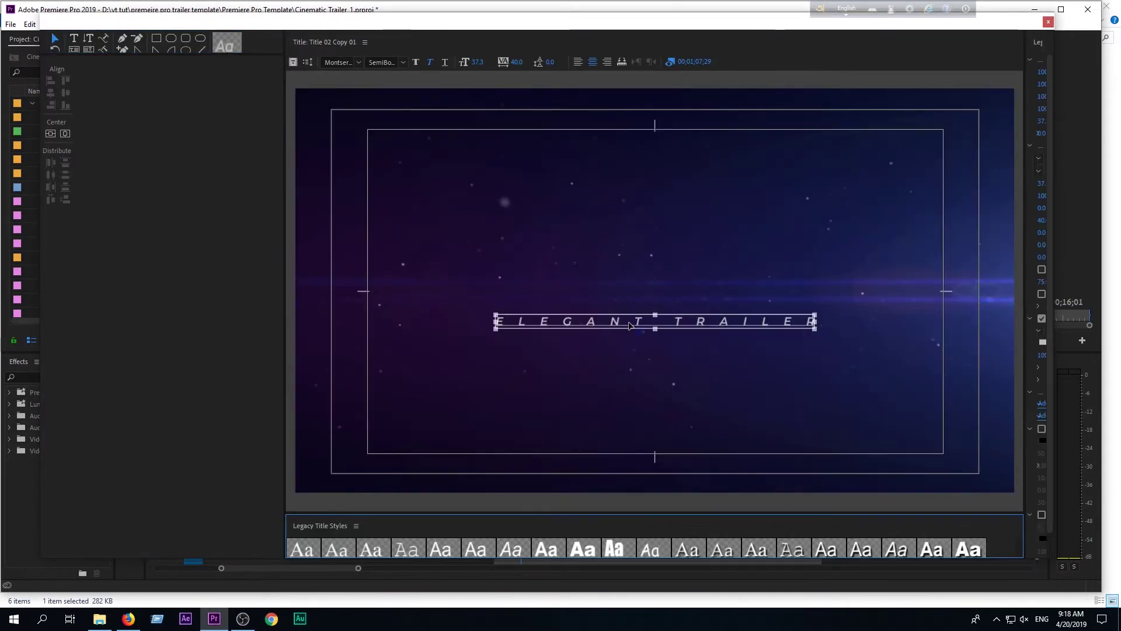
double_click(637, 321)
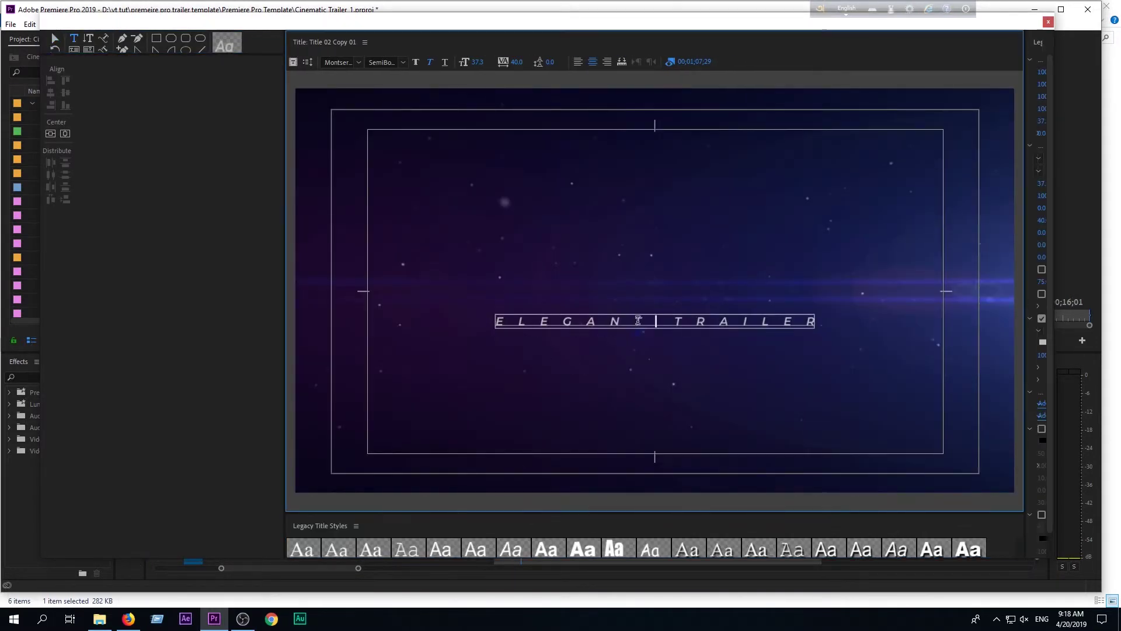
drag(639, 320, 451, 325)
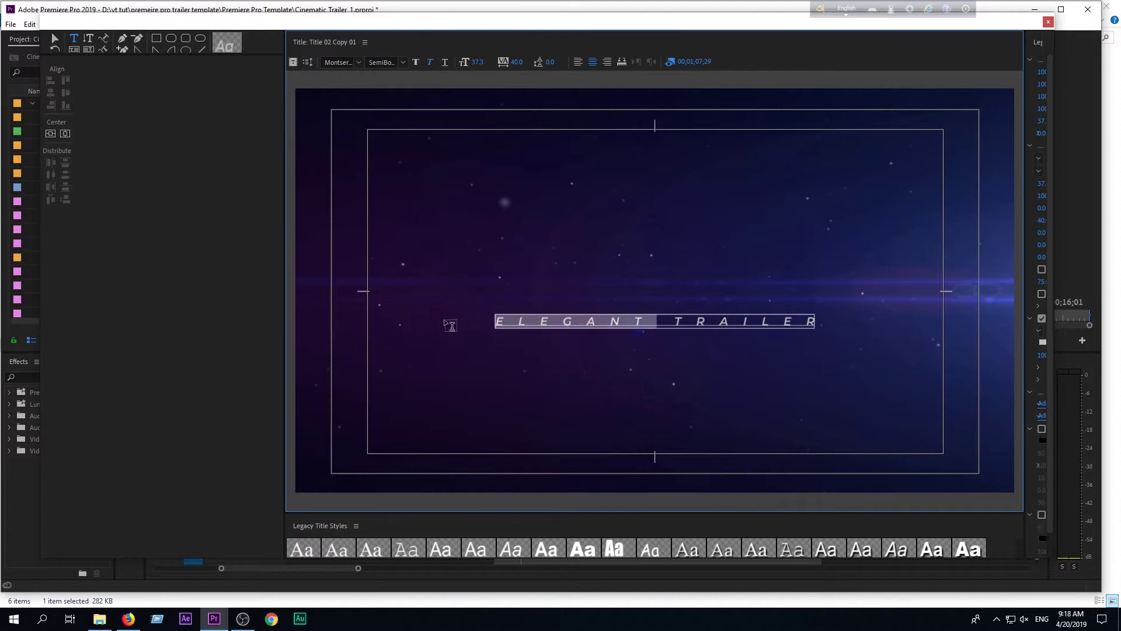
text(c)
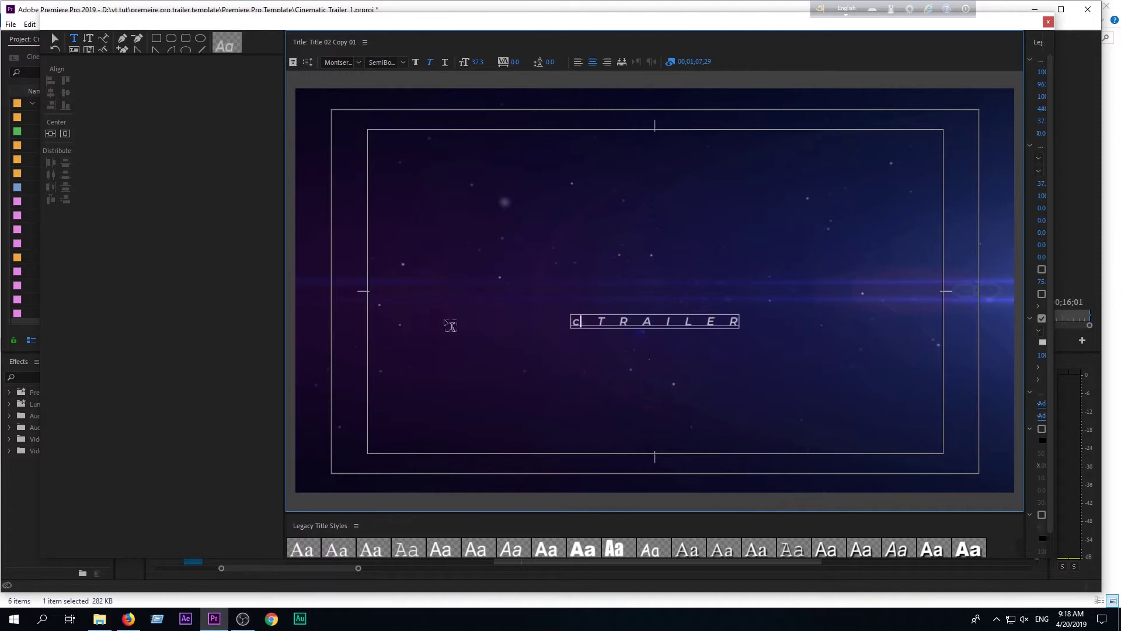
text(ine)
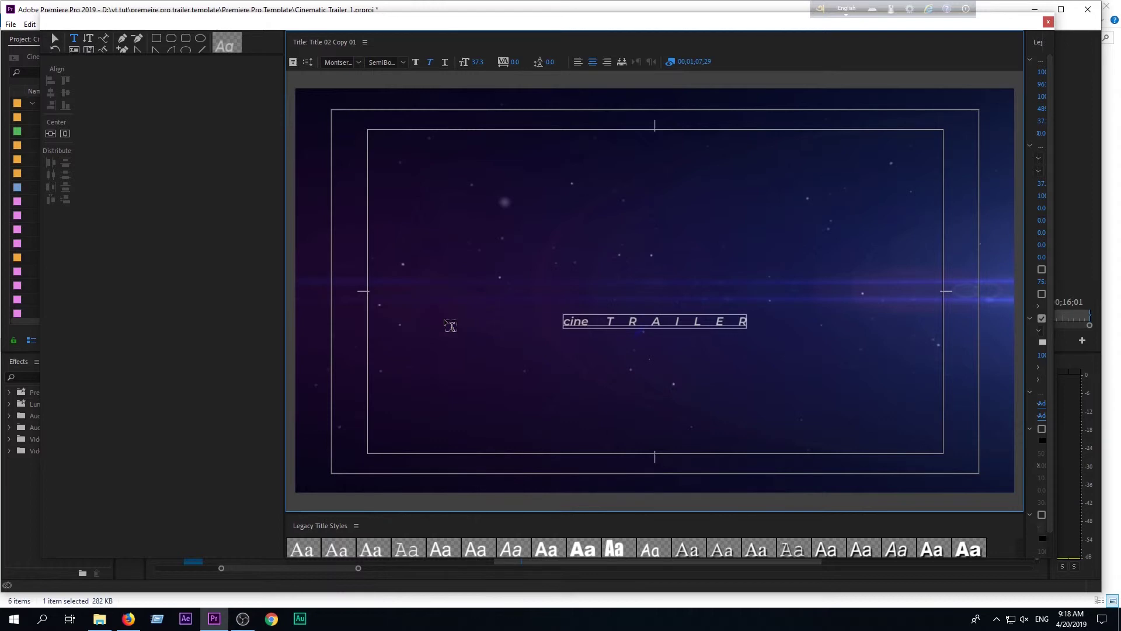
text(matic)
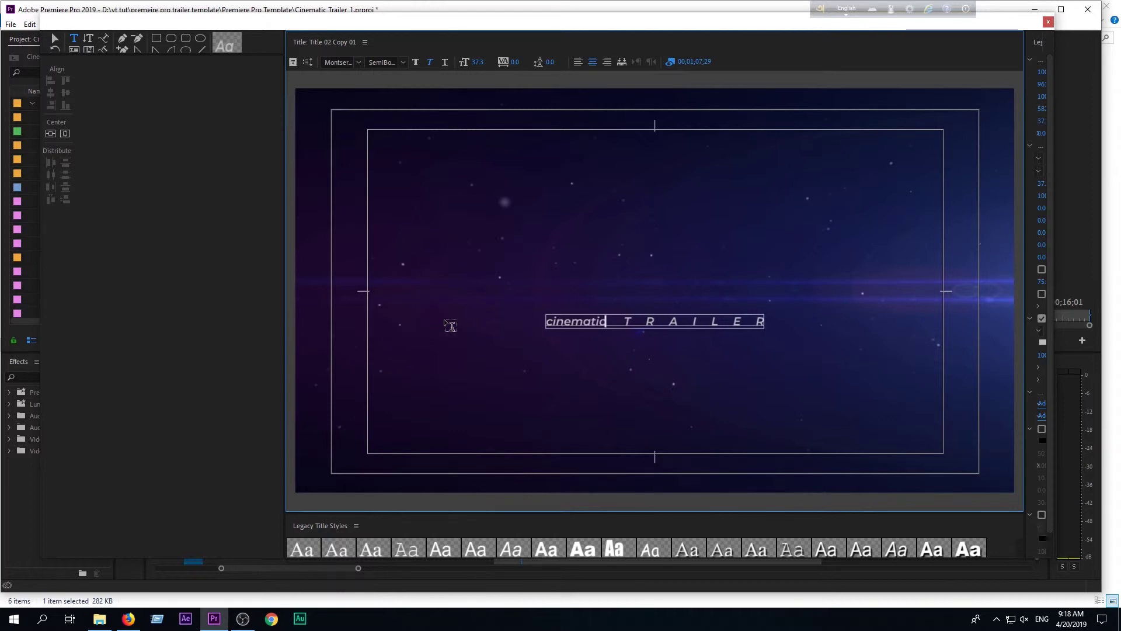
key(BackSpace)
key(BackSpace)
key(BackSpace)
text(CI)
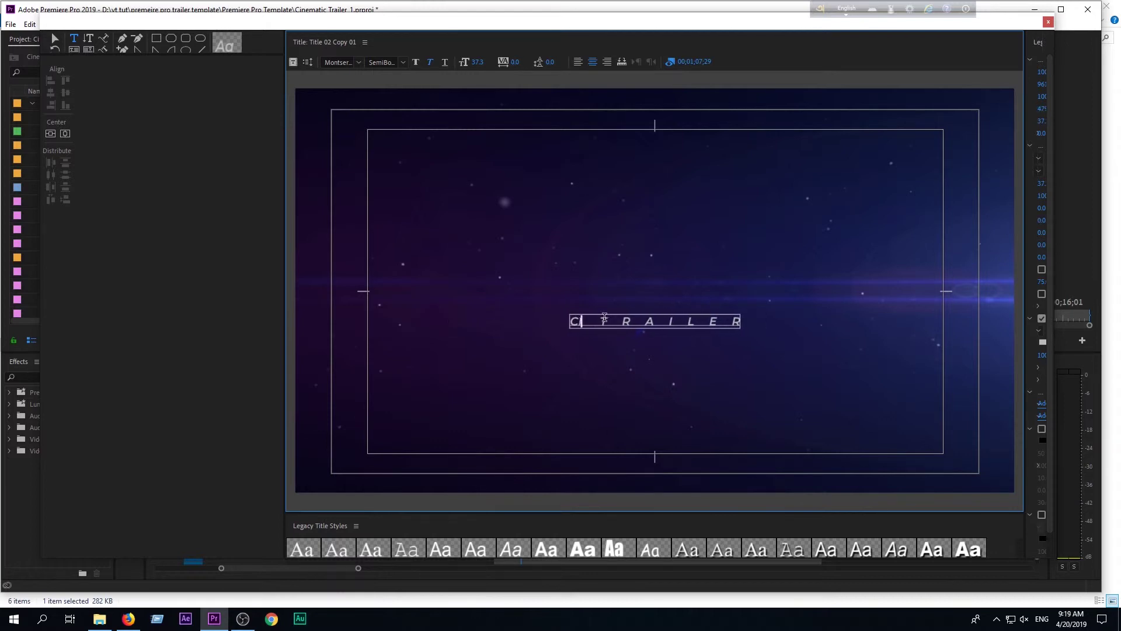
text(NEMA)
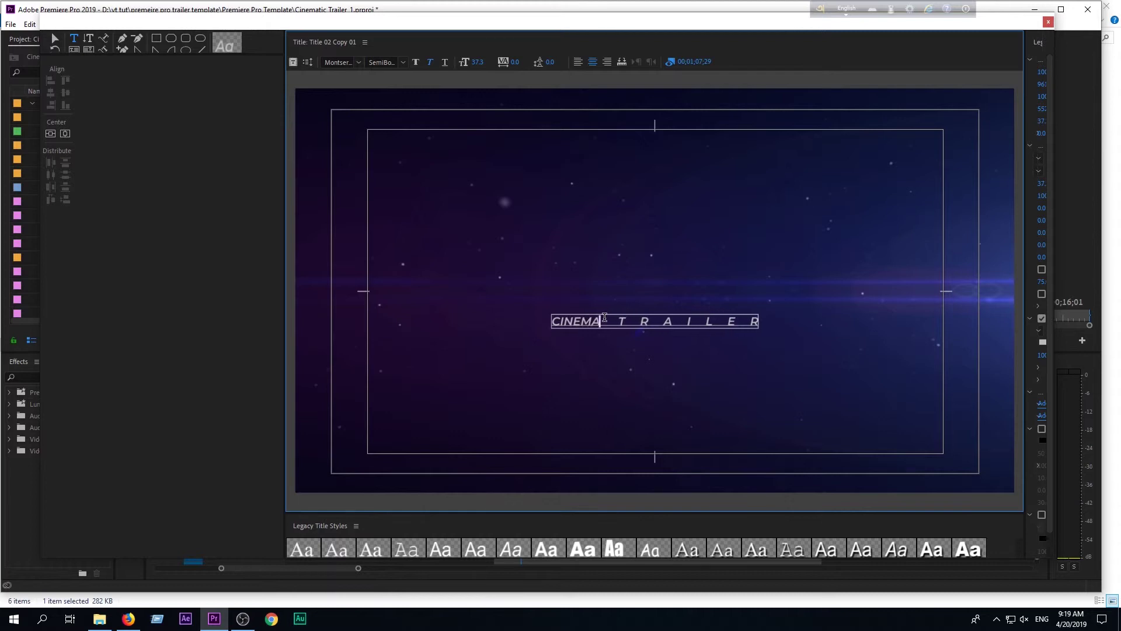
text(TIC)
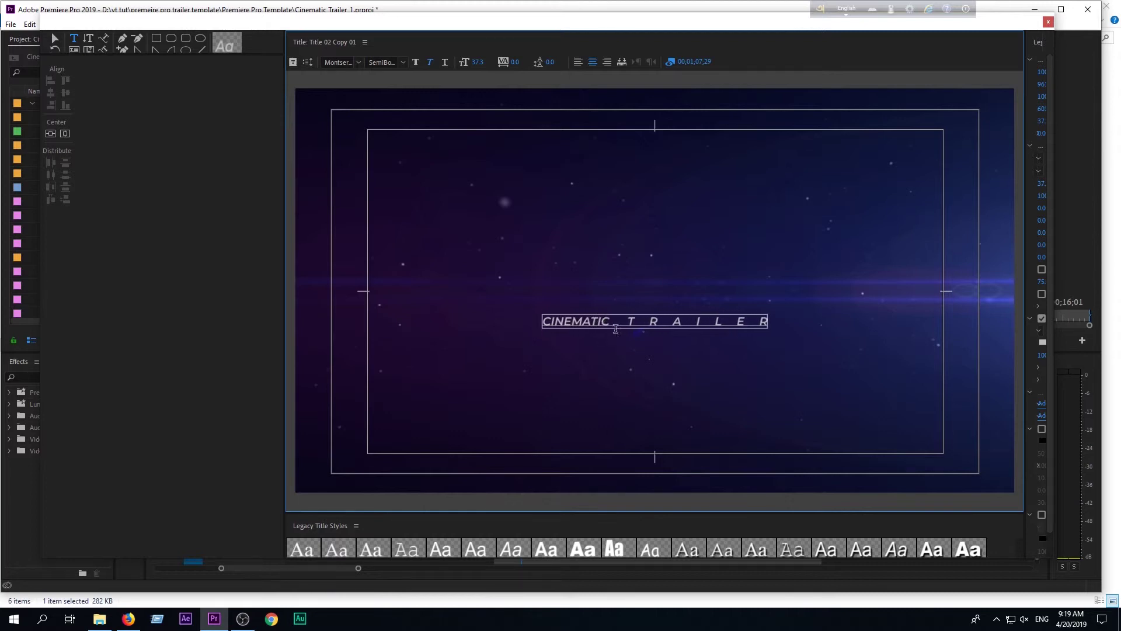
drag(613, 320, 525, 318)
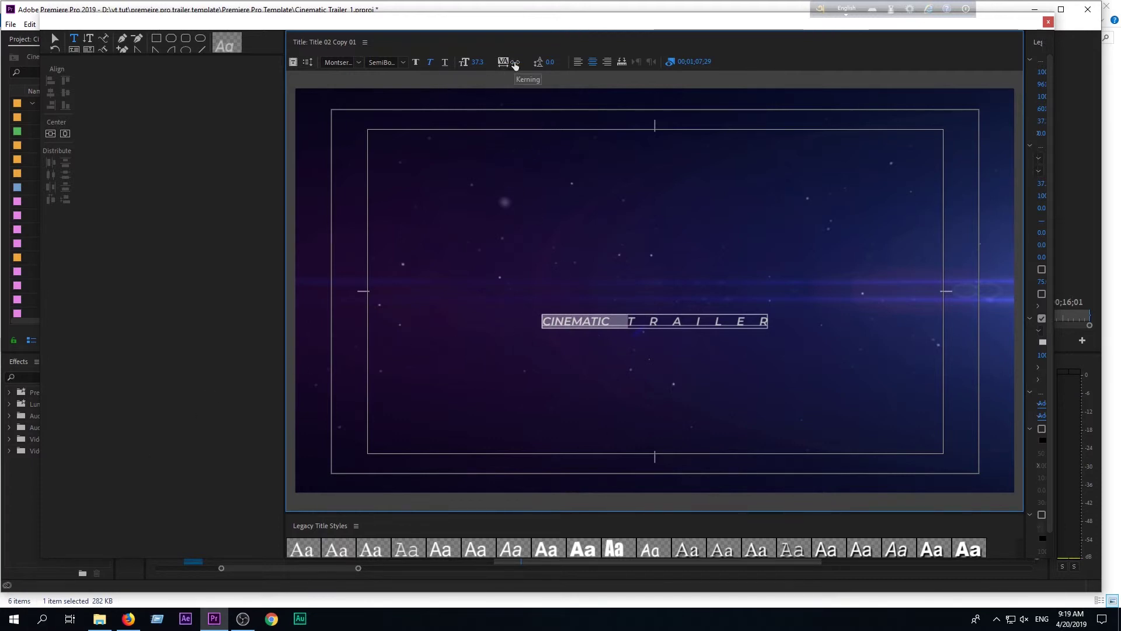
- Widen CINEMATIC's kerning, keep size 37.3, apply an Arial Italic style, and close the titler
mouse_move(515, 62)
mouse_down()
mouse_move(564, 61)
mouse_move(522, 62)
mouse_up()
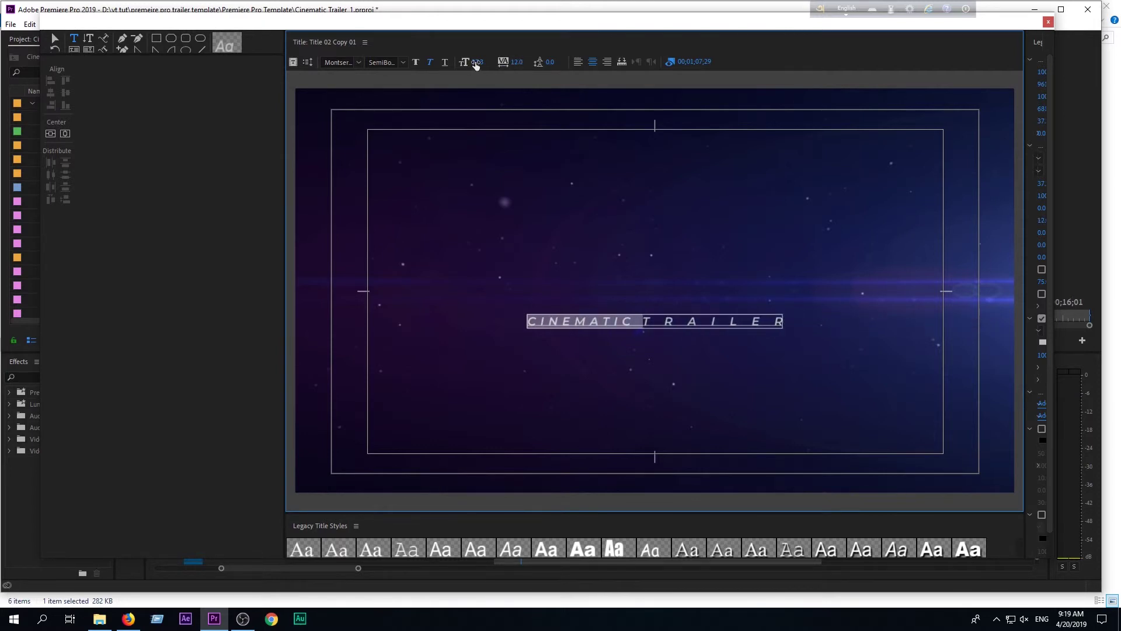
drag(478, 62, 496, 61)
key(ctrl+z)
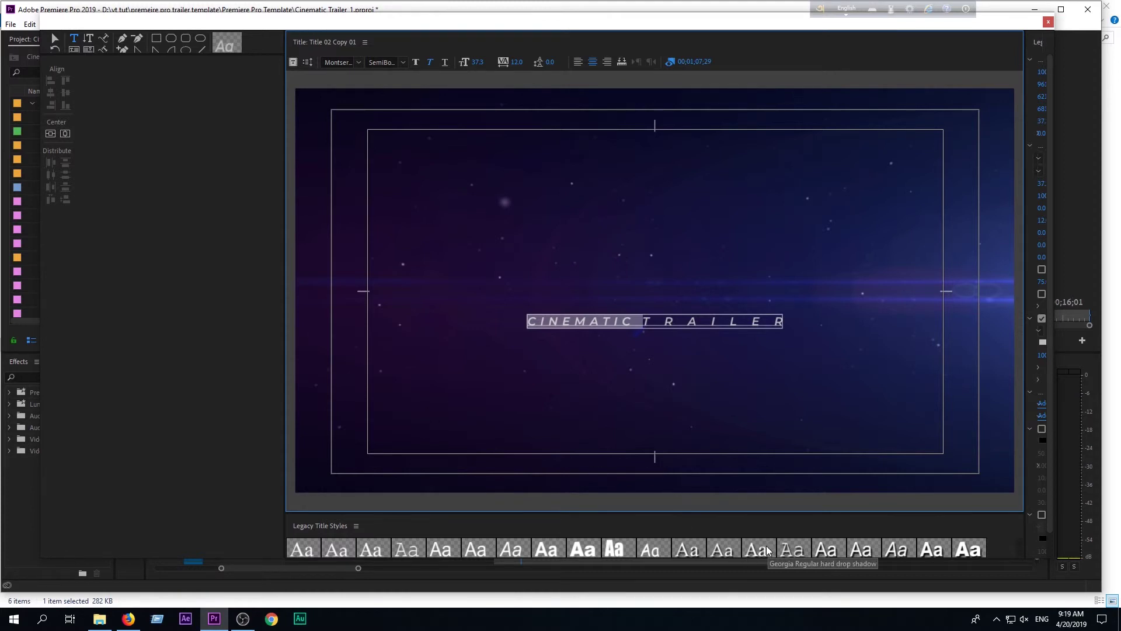
click(786, 550)
click(825, 552)
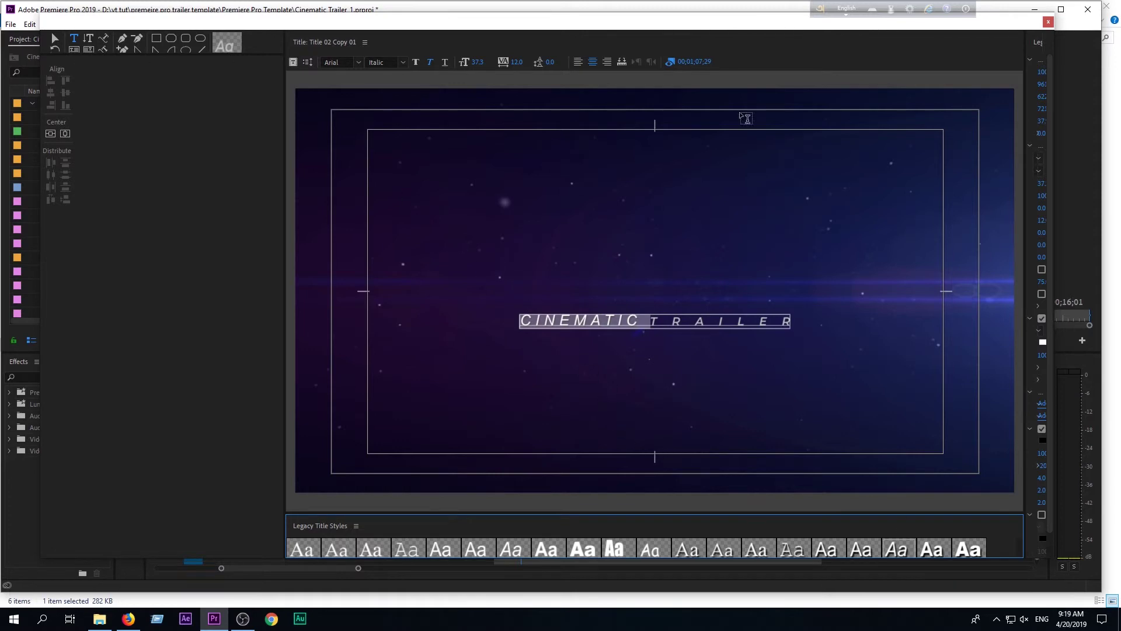
click(1047, 23)
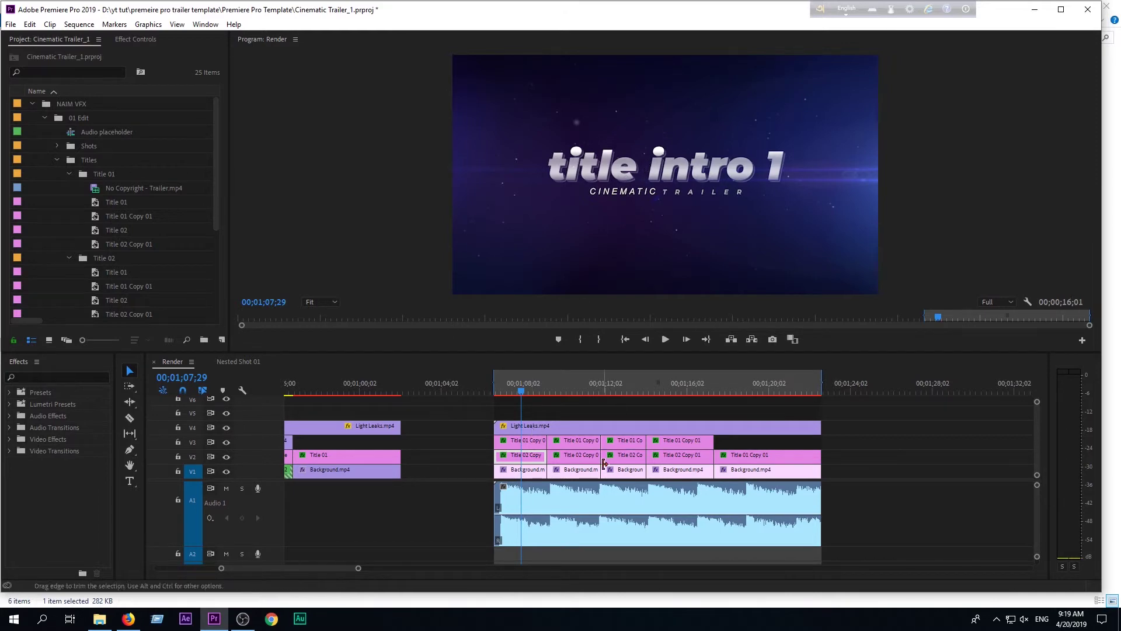
- Inspect the FOR PREMIERE PRO title at 00;01;10;17 unchanged, then select the A1 audio clip
click(575, 388)
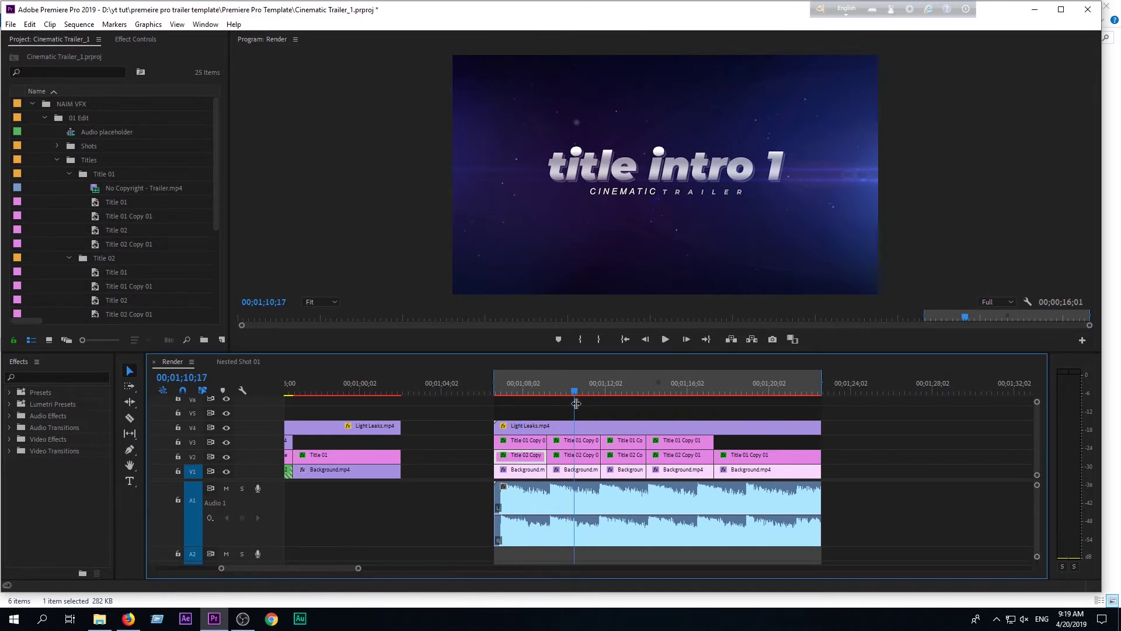
double_click(577, 443)
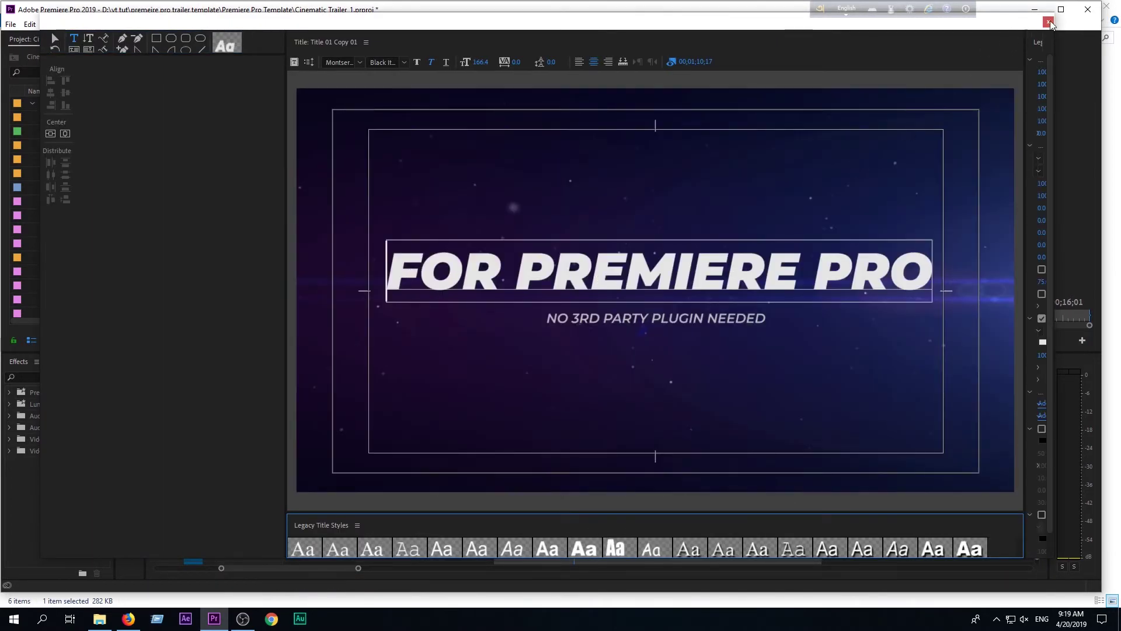
click(1048, 22)
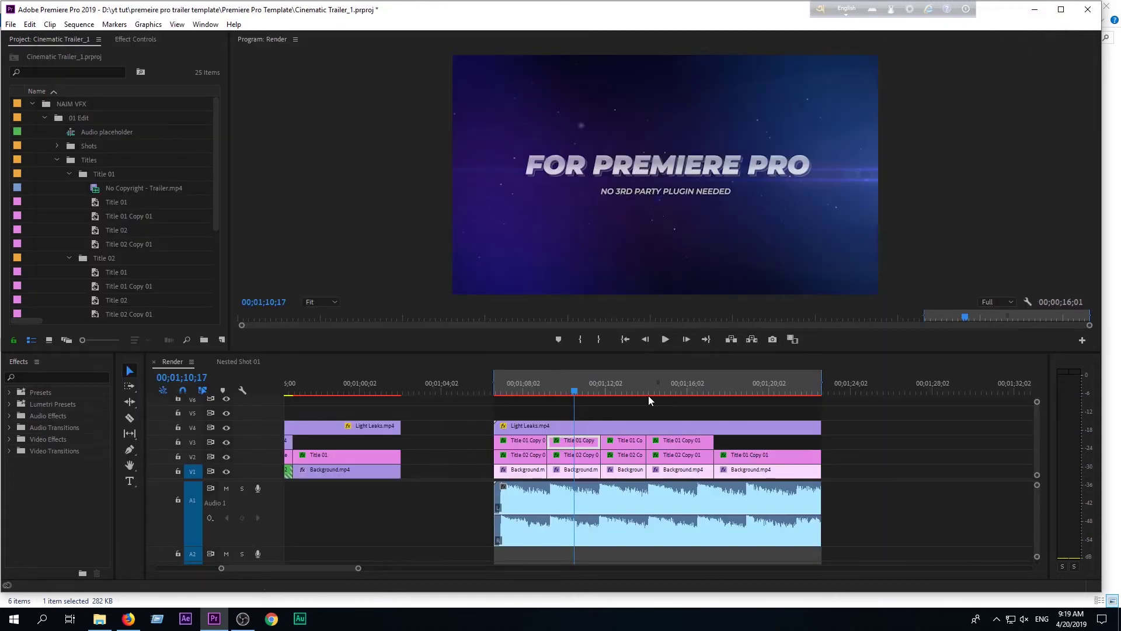
click(522, 505)
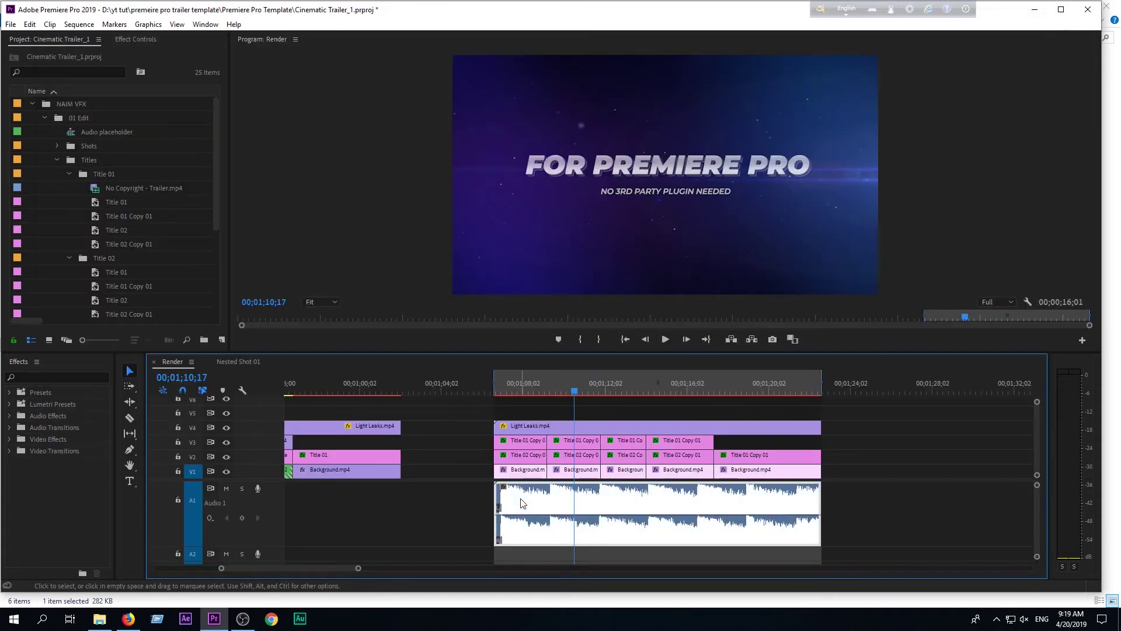